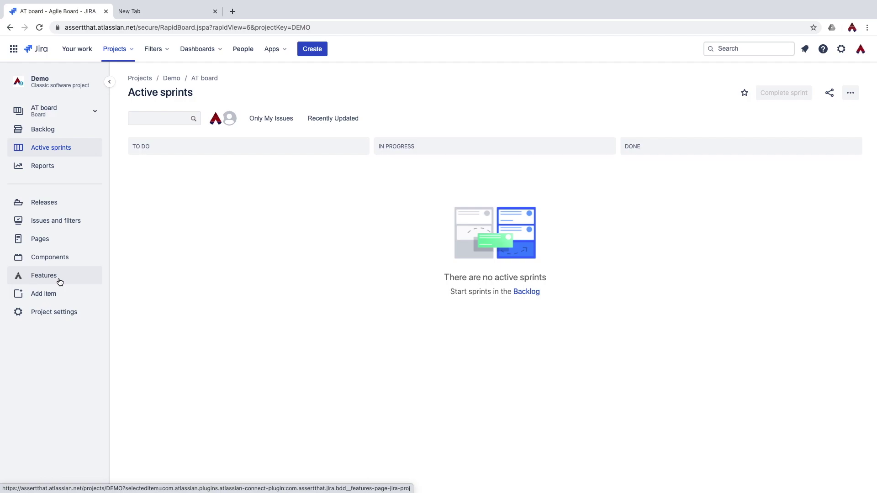
Switch from the Active sprints board to the Demo project's Features page.
left_click(60, 282)
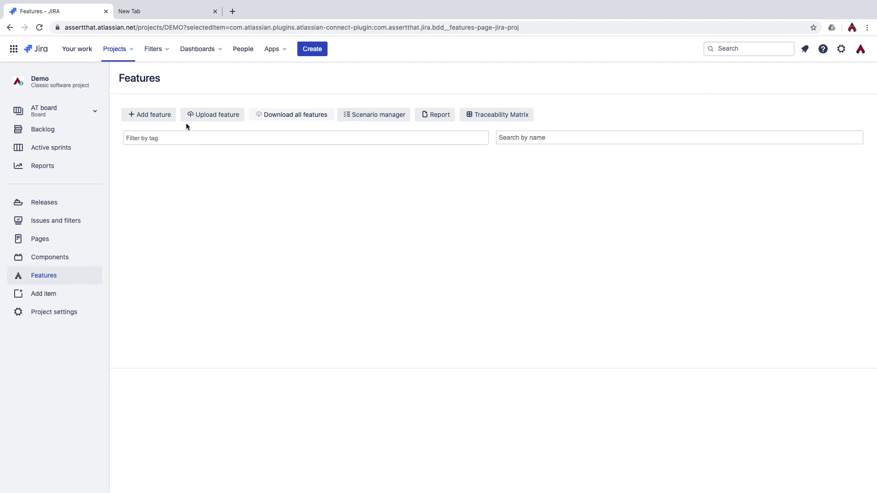
Upload all six .feature files from the AssertThat_Features folder into the Demo Features list.
left_click(212, 118)
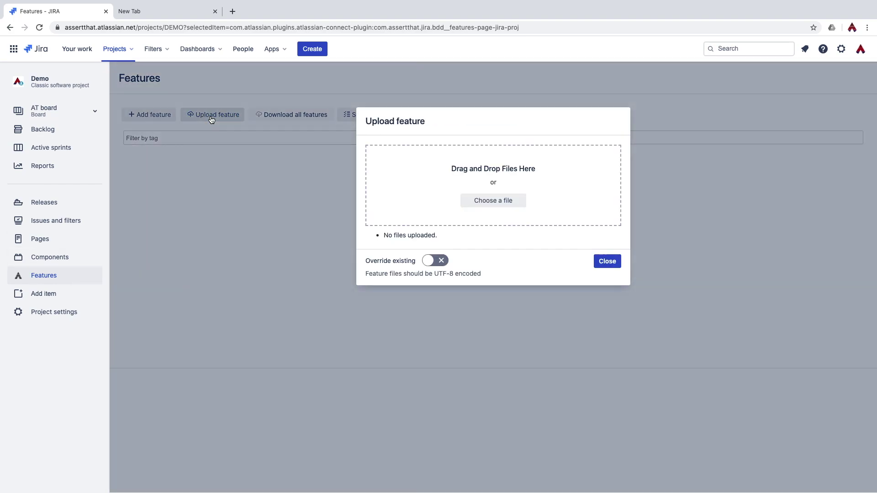
left_click(514, 204)
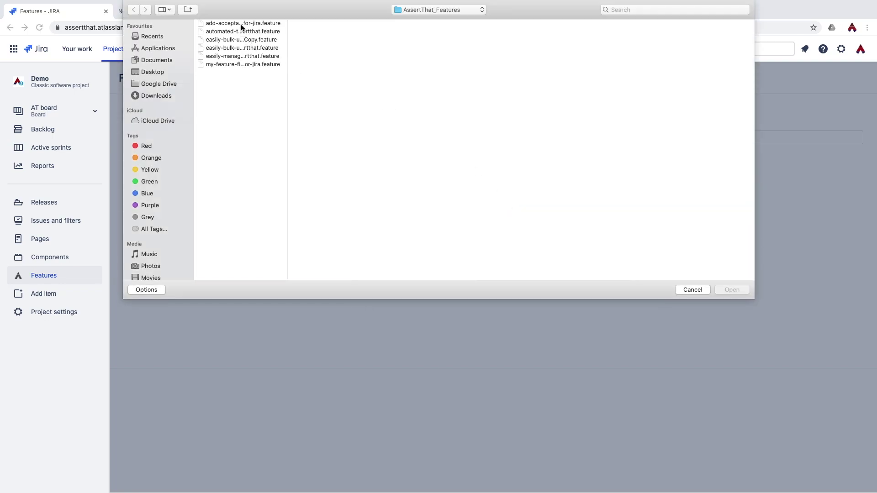
left_click(241, 24)
left_click(254, 67, "shift")
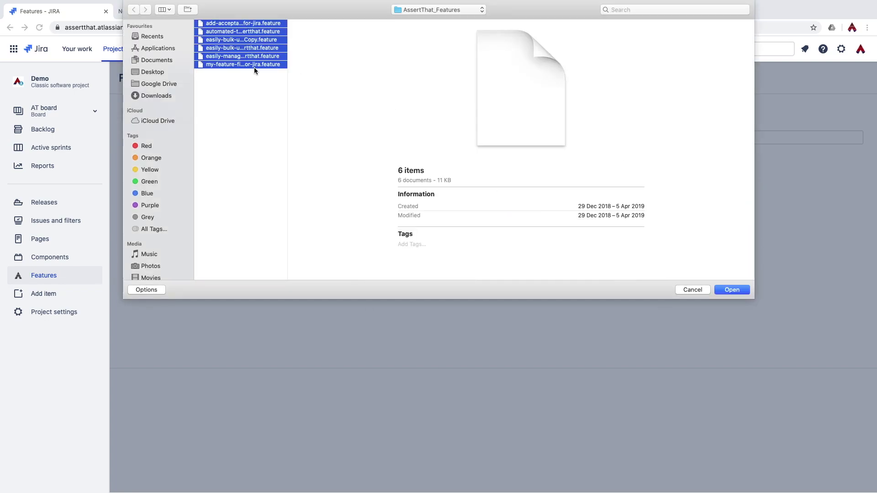
left_click(742, 291)
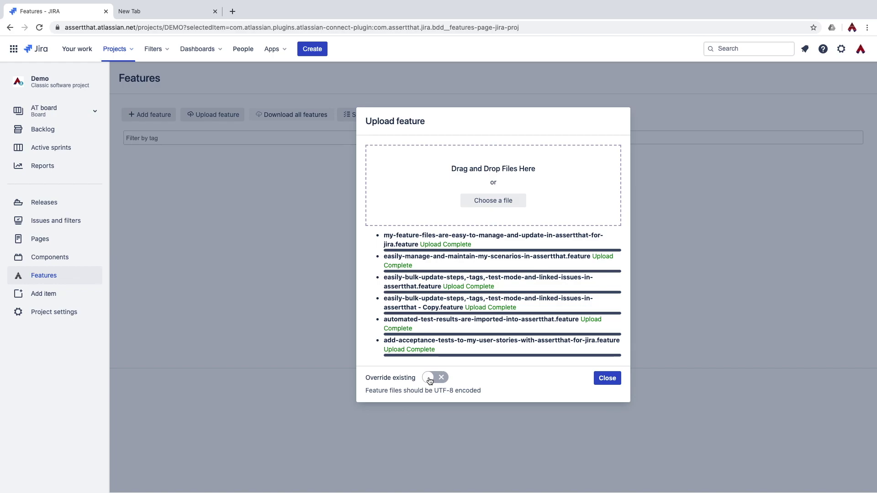
left_click(608, 378)
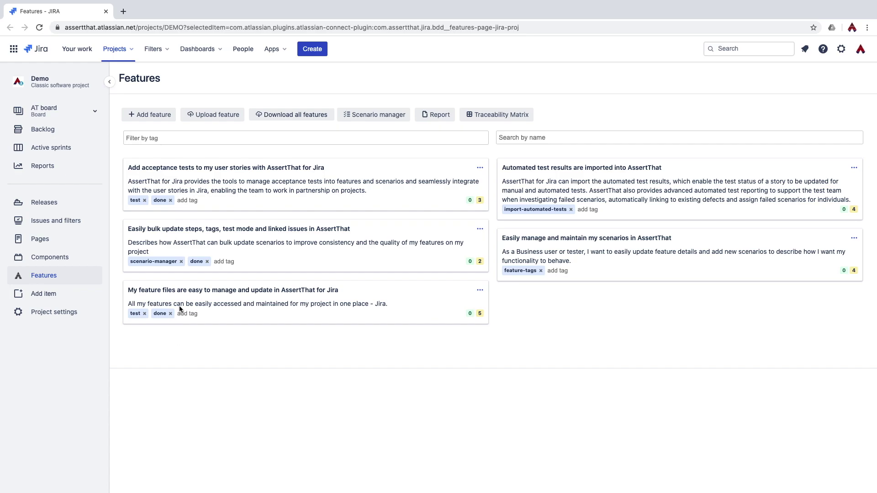
Create a feature named 'Manage features and scenarios from AssertThat BDD & Cucumber plugin for Jira'.
left_click(157, 115)
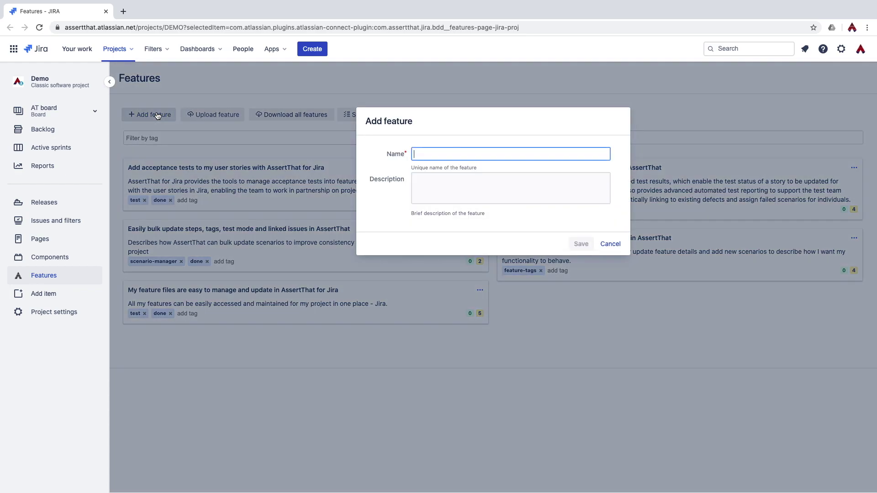
type("Manage features")
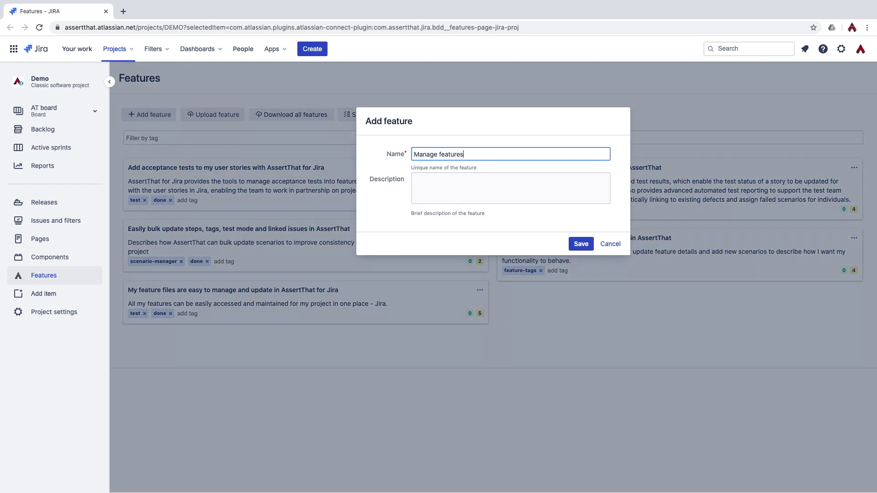
type(" and scenarios from AssertThat ")
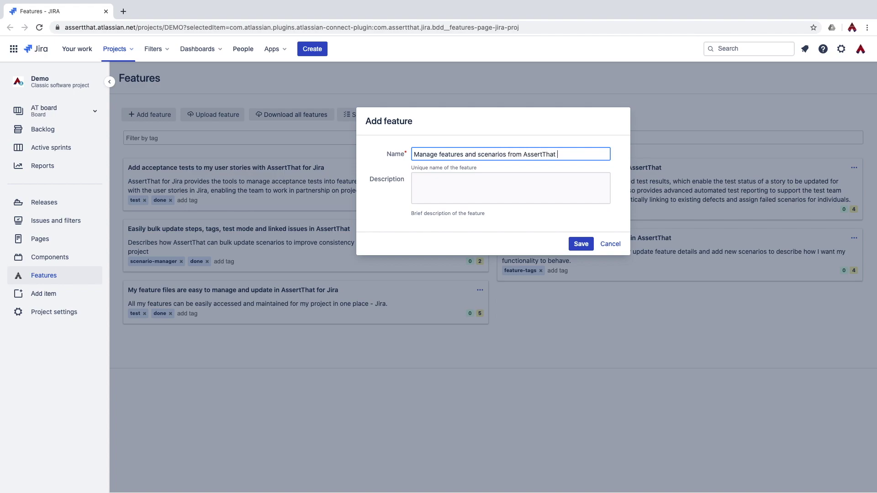
type("BDD & Cucumber plugin for Jira")
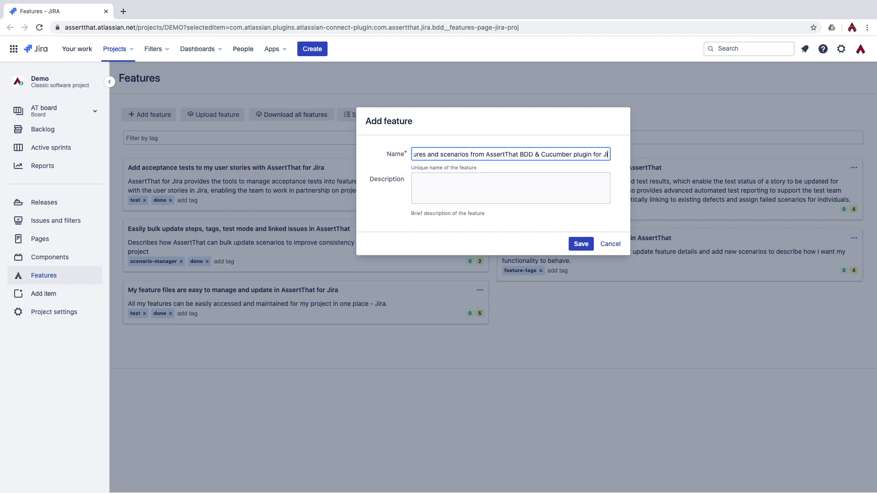
left_click(581, 246)
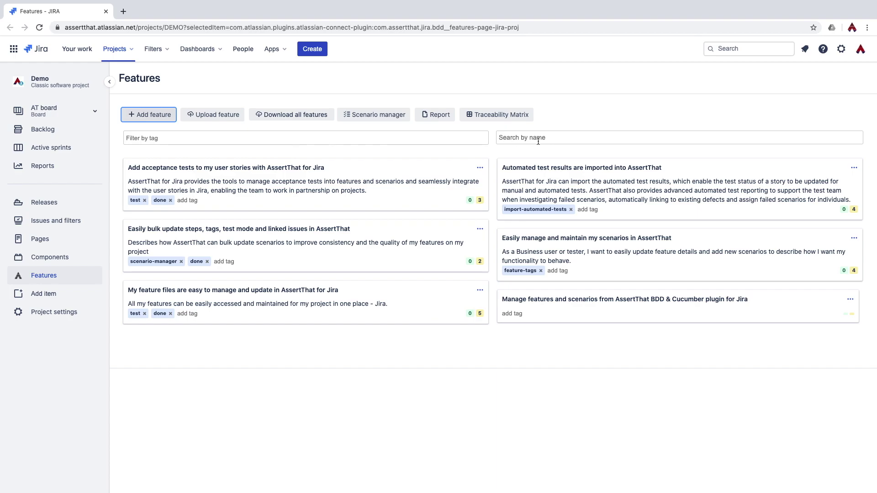
Try the 'done' tag filter and 'easil' name search, then open the new feature's page.
left_click(354, 139)
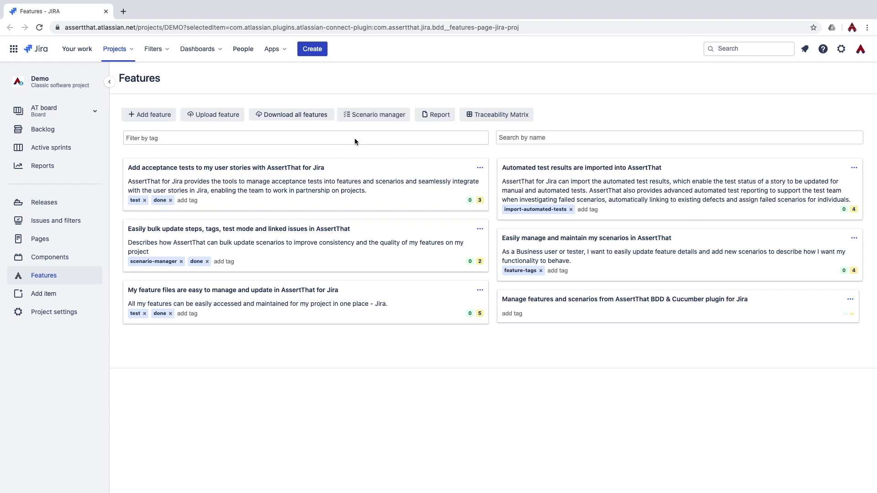
type("done")
key("Return")
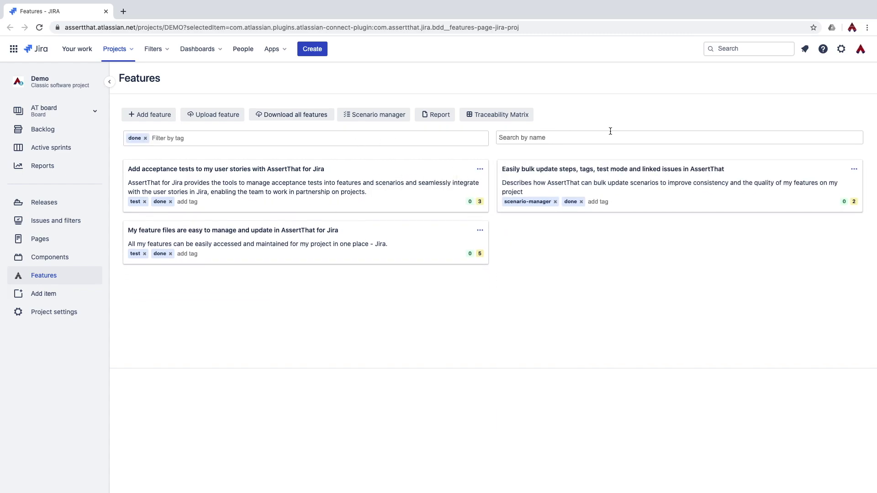
left_click(593, 138)
type("eas")
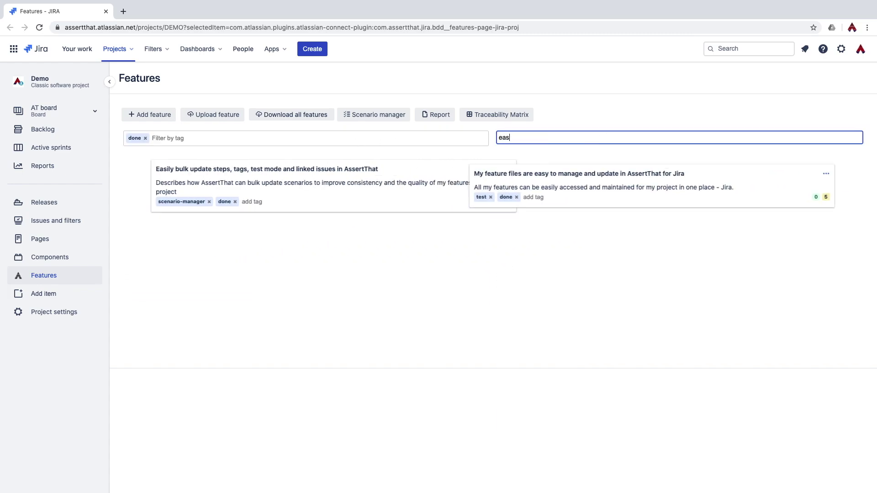
type("il")
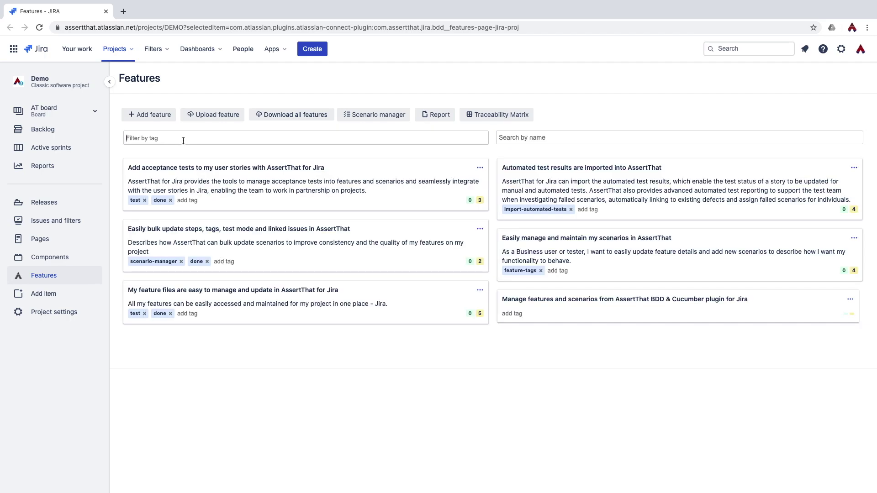
left_click(182, 143)
left_click(578, 302)
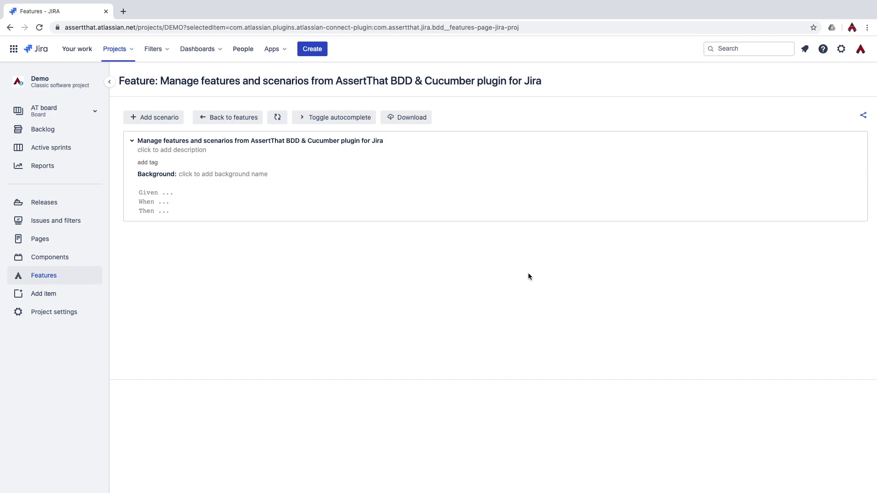
Add background 'Login to Jira Demo project' with 'Given I have accessed the test Jira instance and Demo project'.
left_click(161, 174)
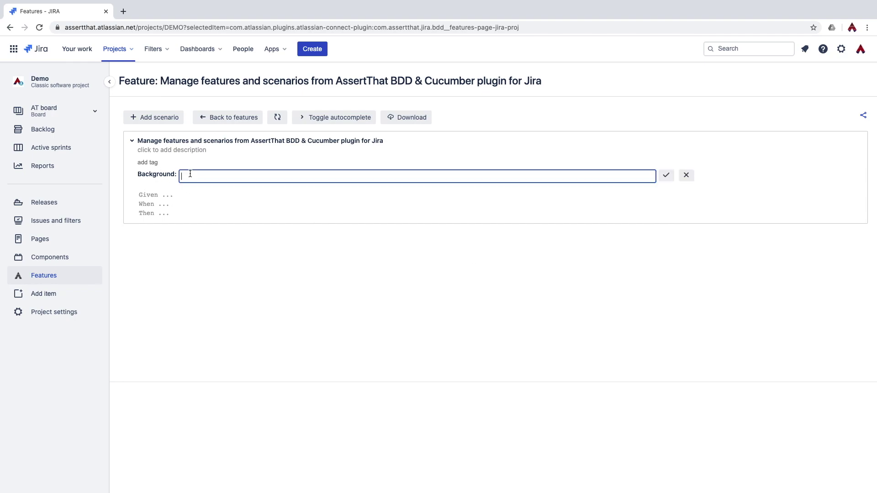
type("Login to Jira Demo project")
key("Return")
type("Gi")
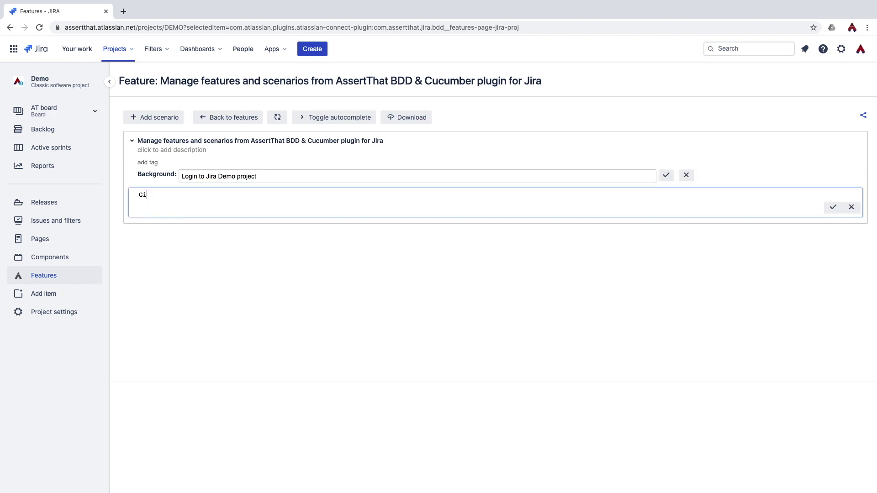
type("ven I have accessed the test Jira instance and Demo project")
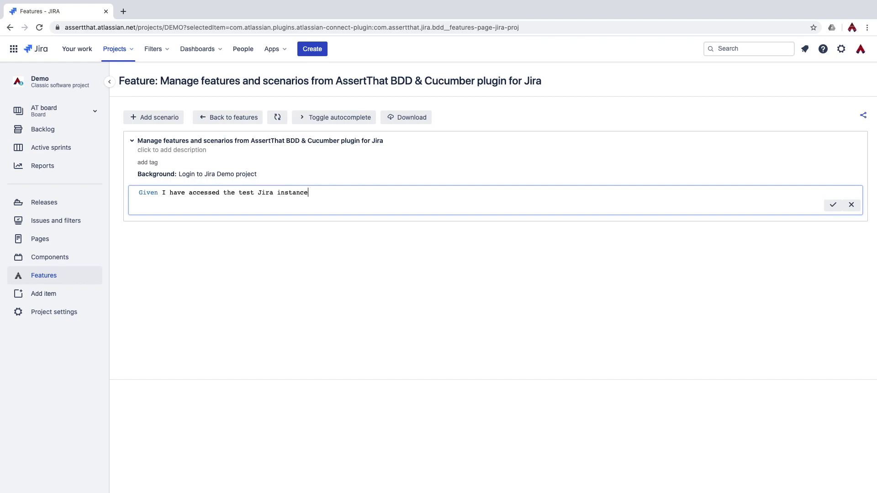
key("Return")
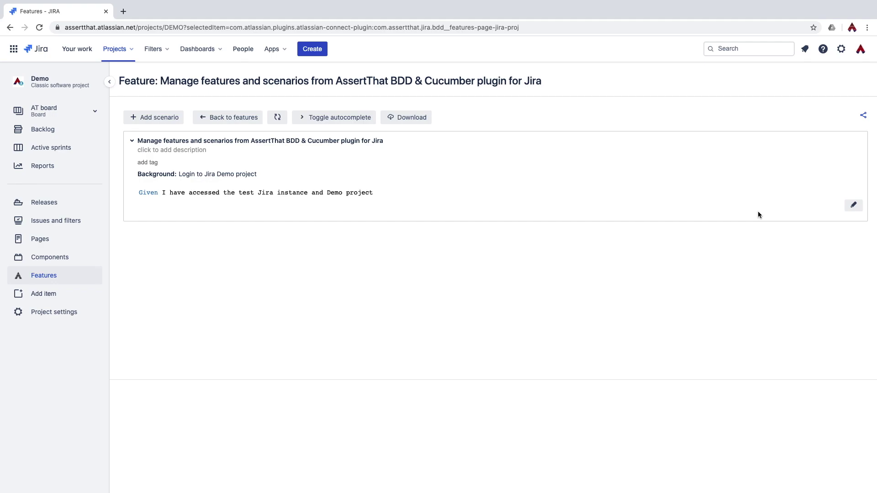
Add the manual scenario 'View counts of manual and automated scenarios' with its Given/When/Then steps.
left_click(156, 116)
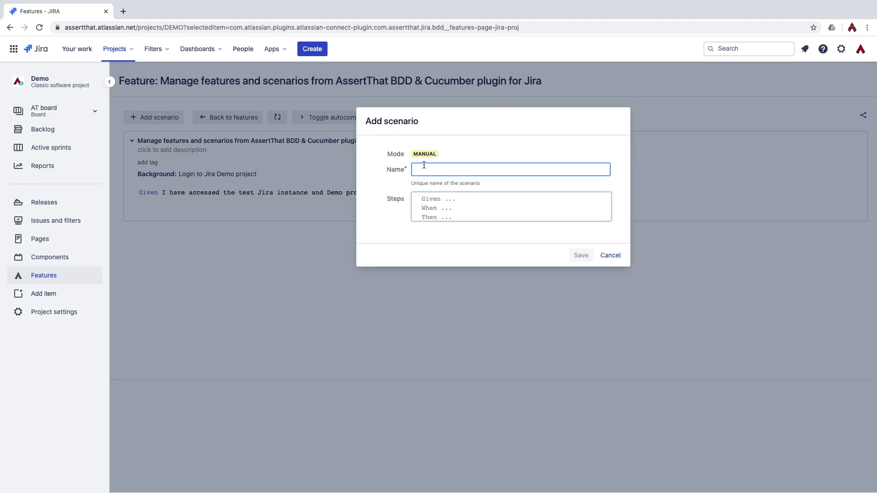
type("View counts of manual and automated scenarios")
key("Tab")
type("Given")
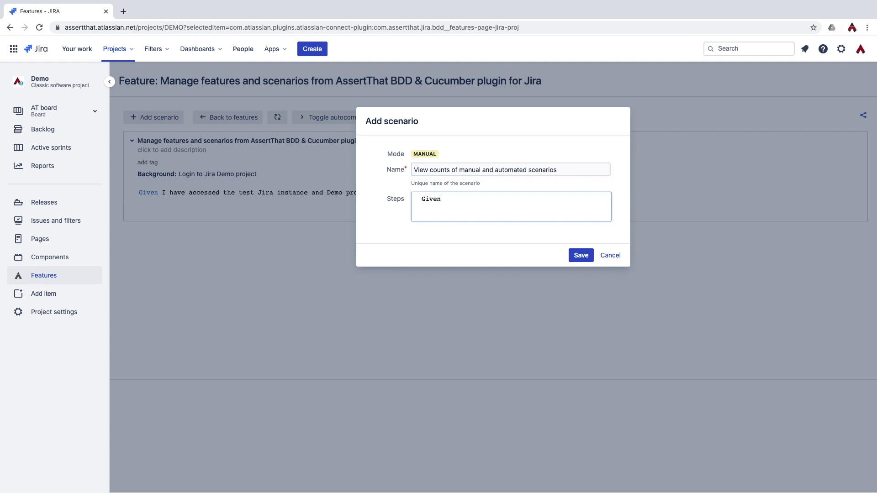
type(" I have multiple scenarios and features whic")
key("Return")
type("When I view scenarios and features ina a single vi")
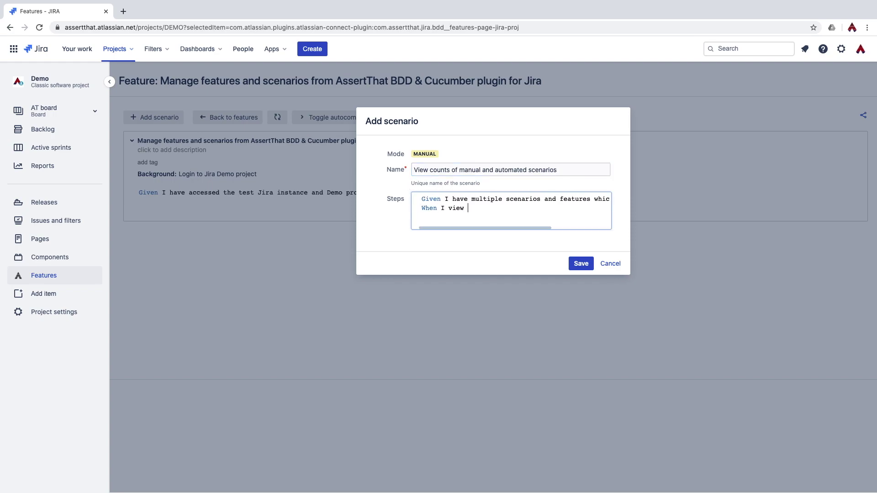
key("Return")
type("Then I can easily determine the number of scenari")
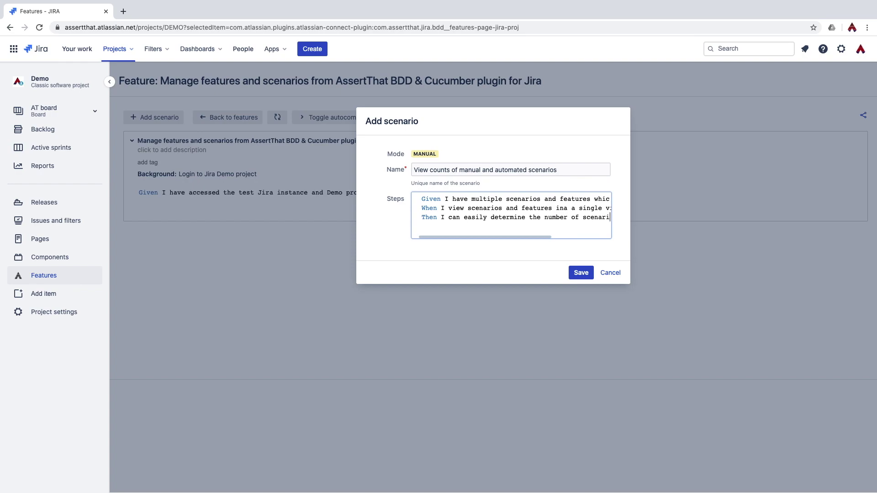
type("os in each feature file without having to access each feature")
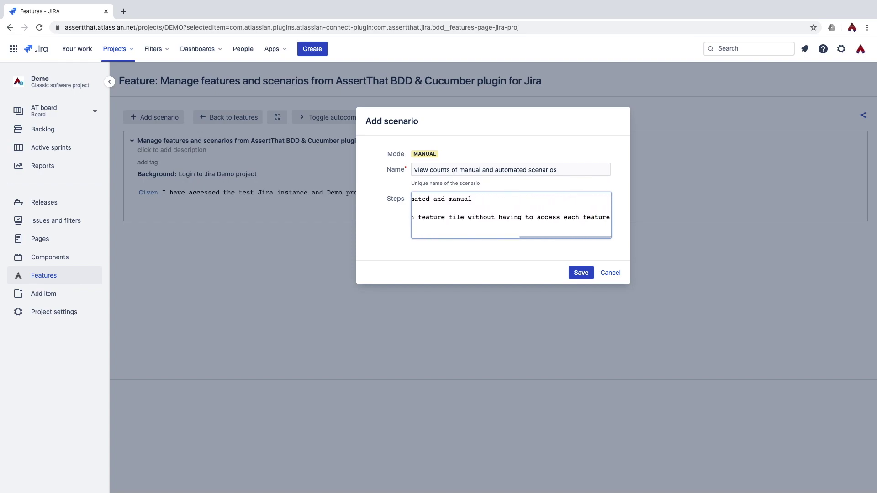
left_click(580, 274)
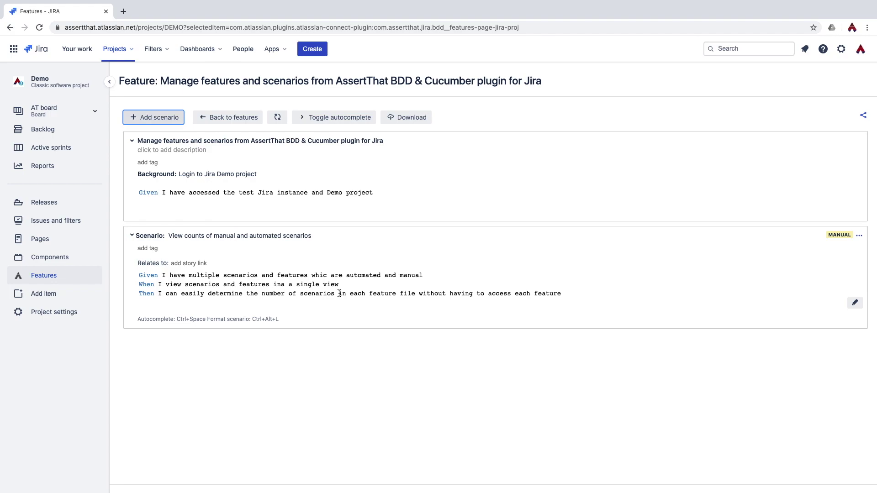
left_click(576, 302)
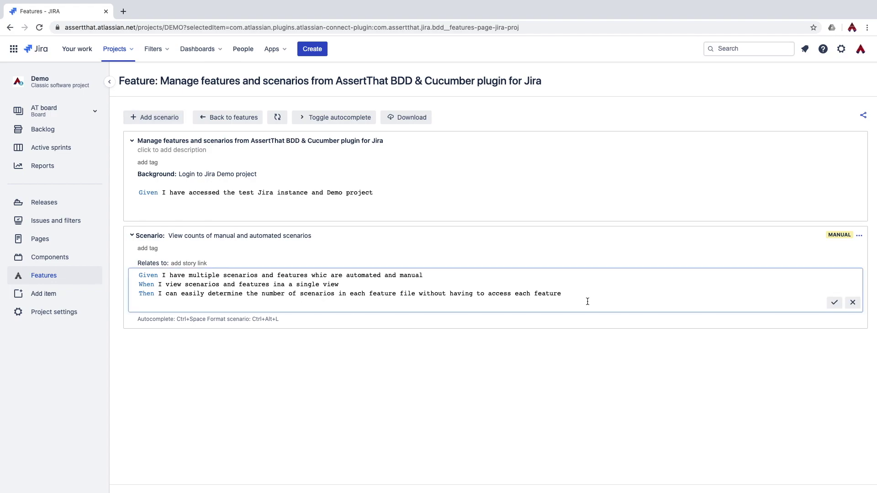
Append the step 'And I can determine if the scenarios are automated or manual'.
key("Return")
key("Escape")
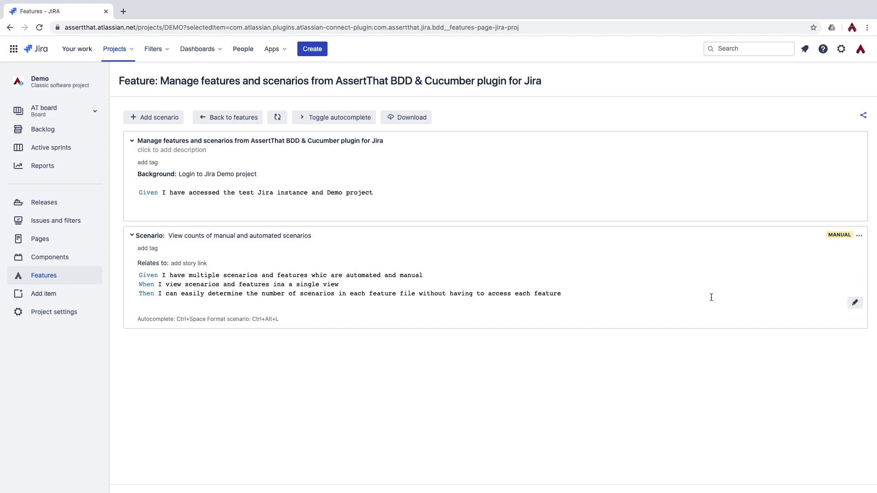
left_click(675, 296)
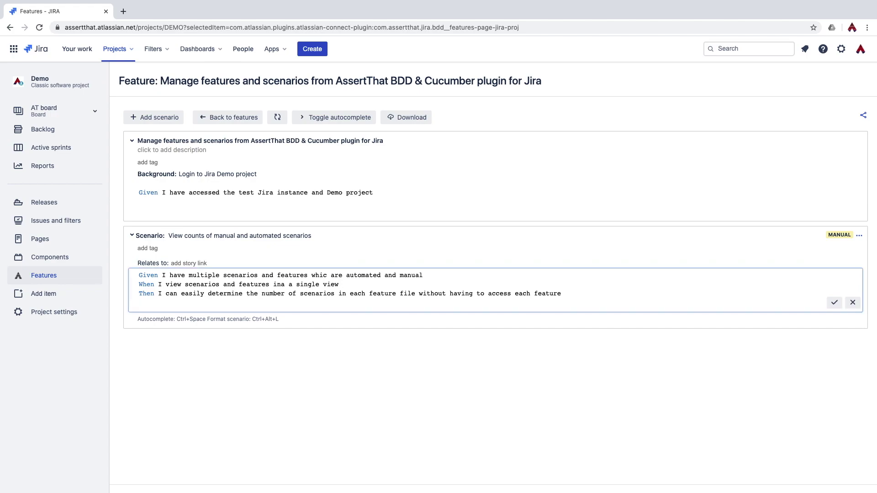
key("Return")
type("And I can determine")
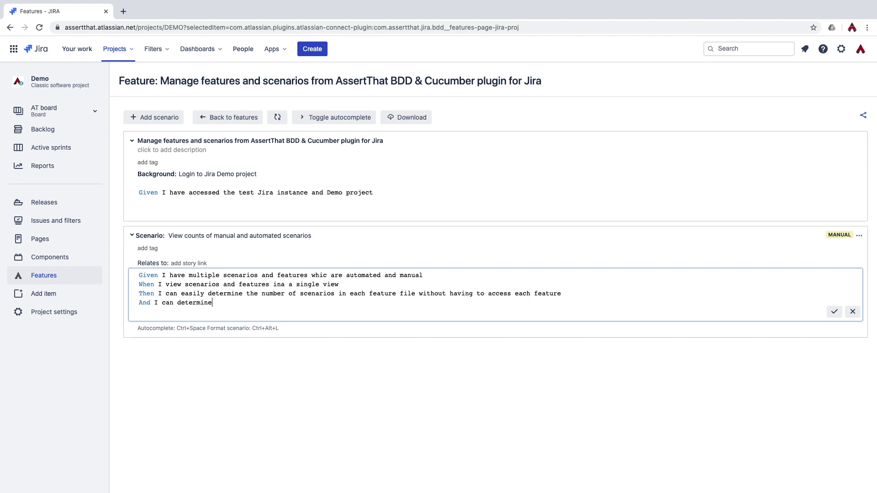
type(" if the scenarios are automated or manual")
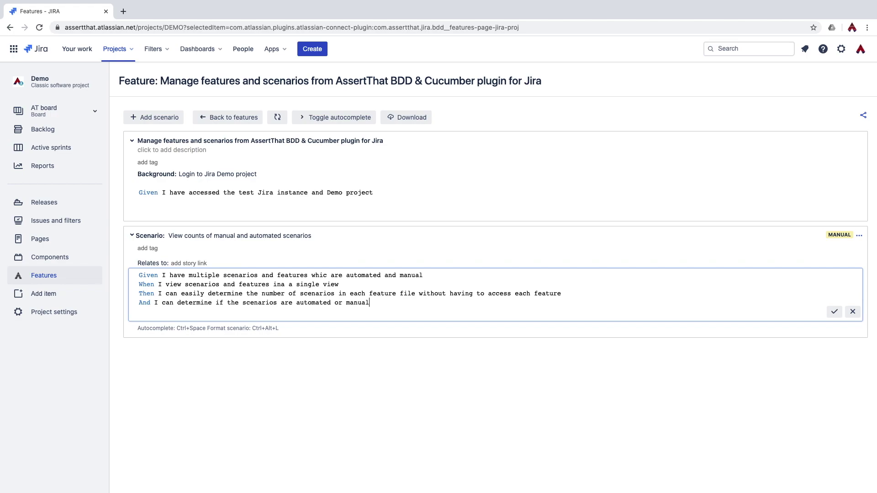
Add an And step about switching on gherkin syntax validation, chosen from autocomplete suggestions.
key("Return")
type("And manual")
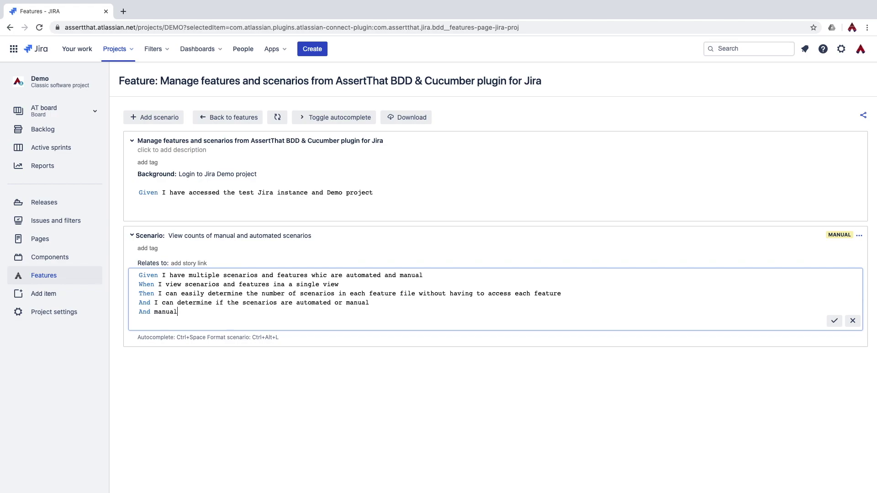
key("ctrl+space")
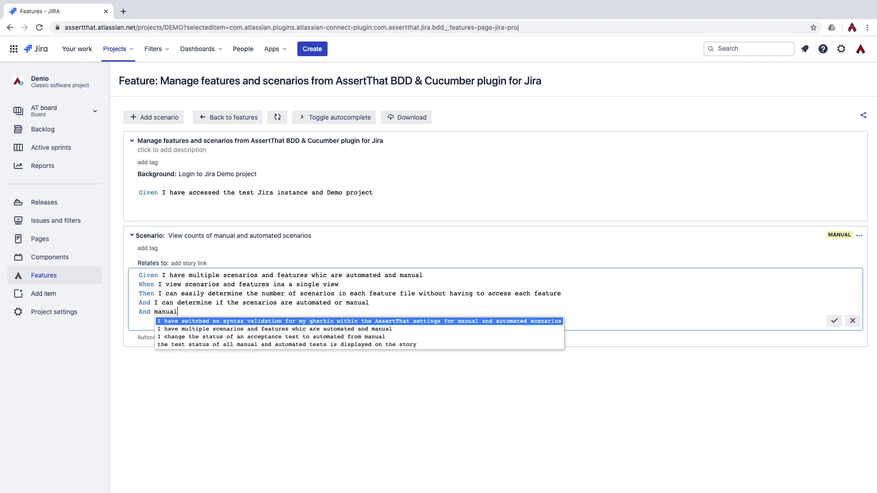
key("Down")
key("Down")
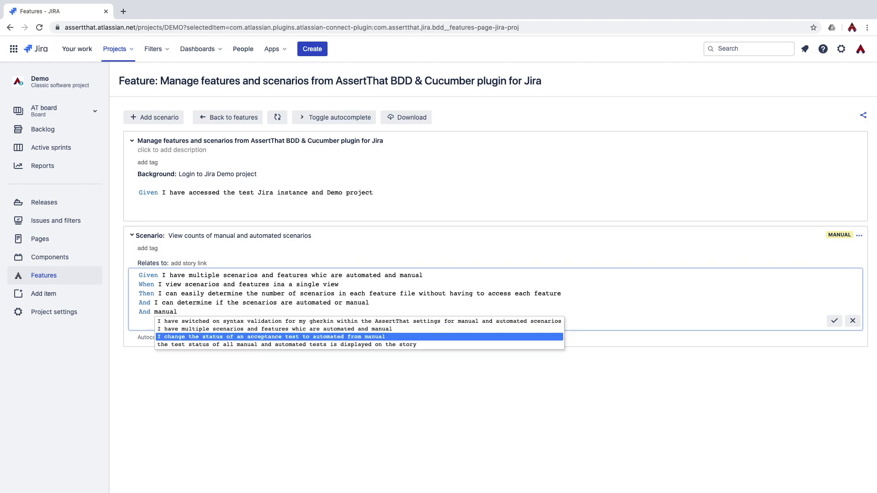
key("Up")
key("Up")
key("Return")
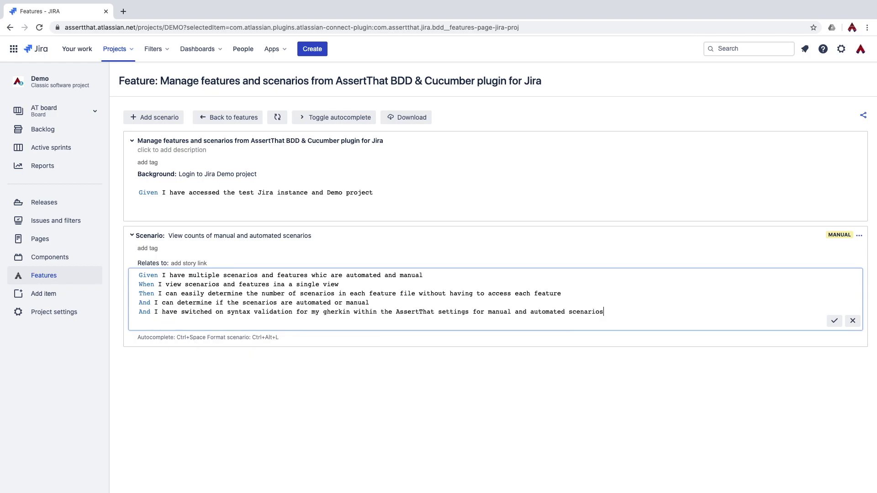
key("Return")
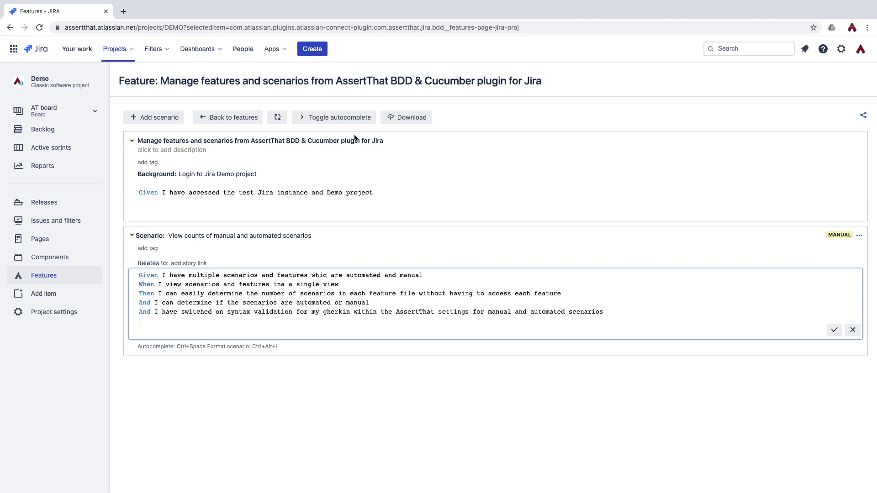
Search existing steps for 'test', drag the failed automated test step into the scenario, and save.
left_click(332, 122)
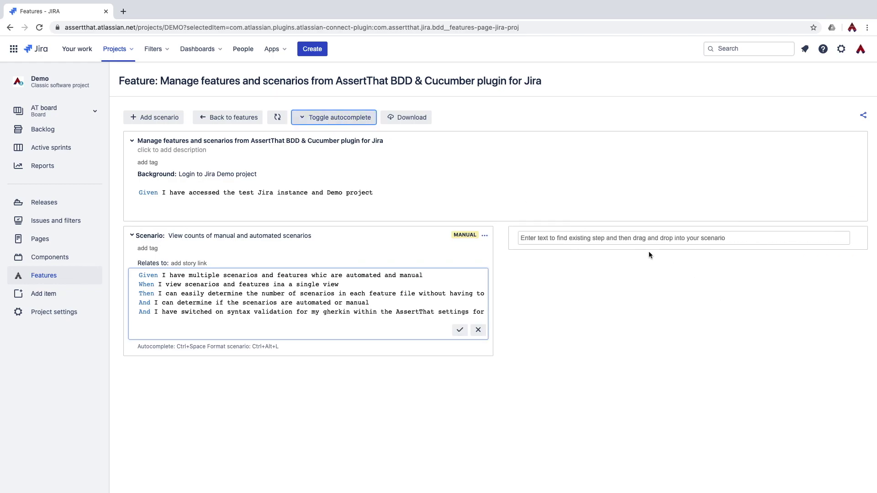
left_click(631, 240)
type("test")
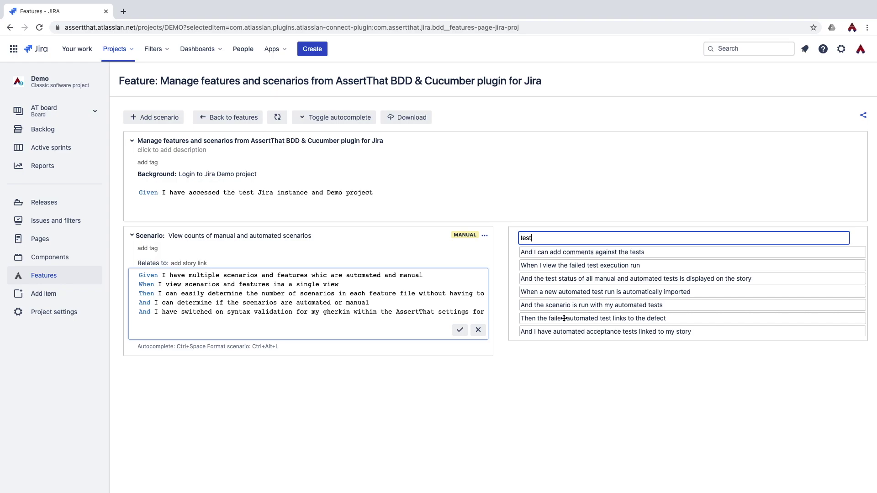
left_click_drag(564, 318, 328, 317)
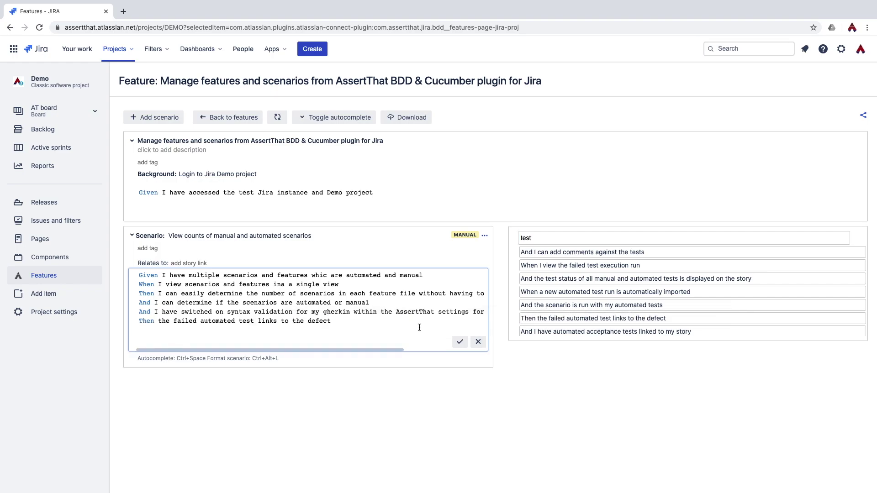
left_click(459, 345)
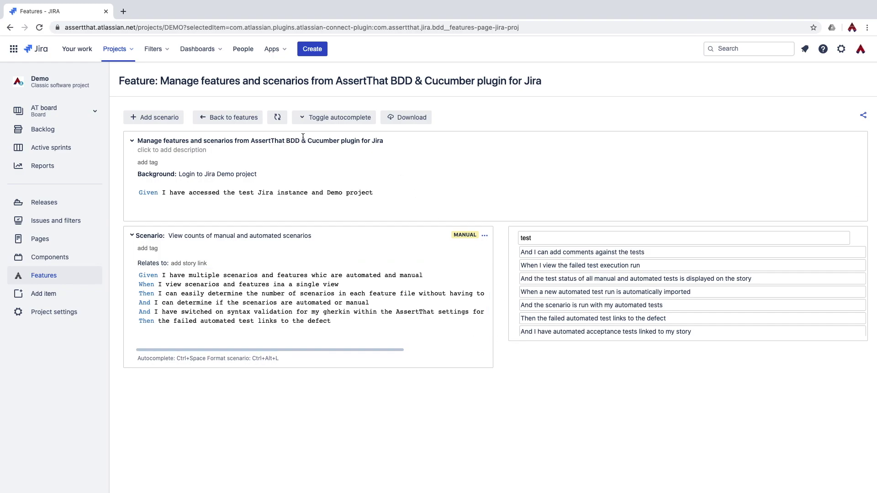
Delete the last two steps so the scenario ends at the automated-or-manual step, and save.
left_click(365, 117)
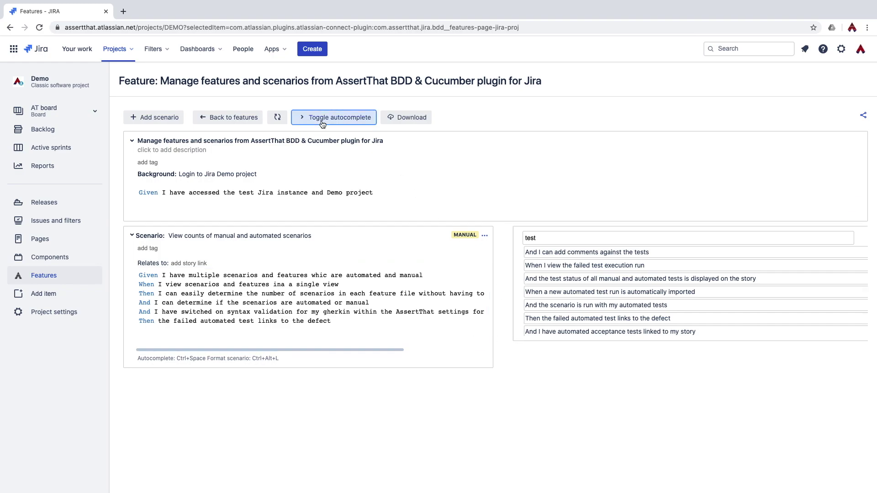
left_click(340, 317)
left_click_drag(361, 322, 140, 313)
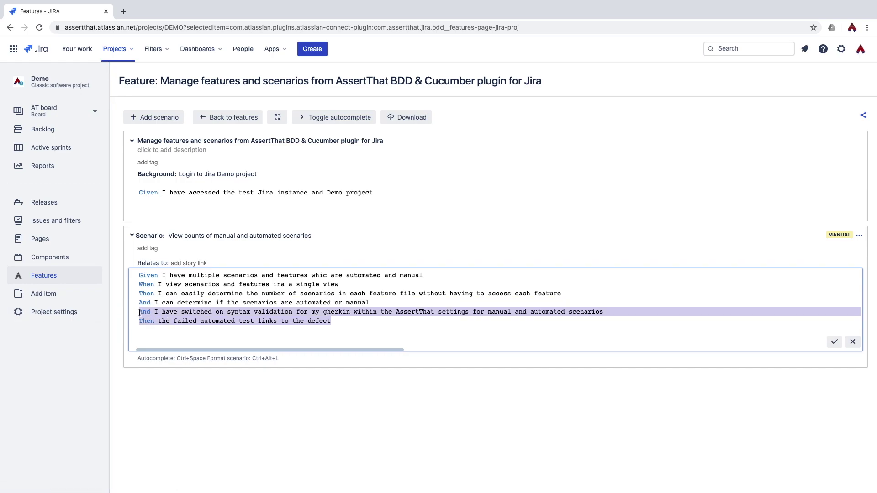
key("BackSpace")
key("BackSpace")
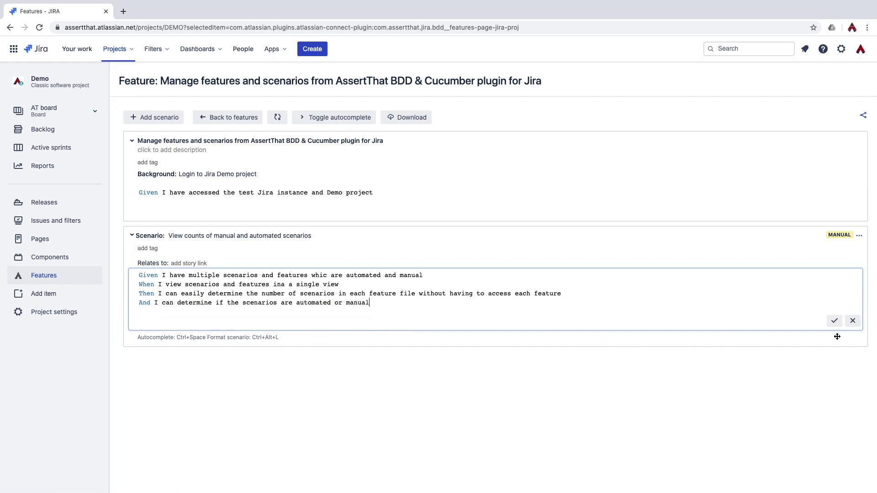
left_click(833, 321)
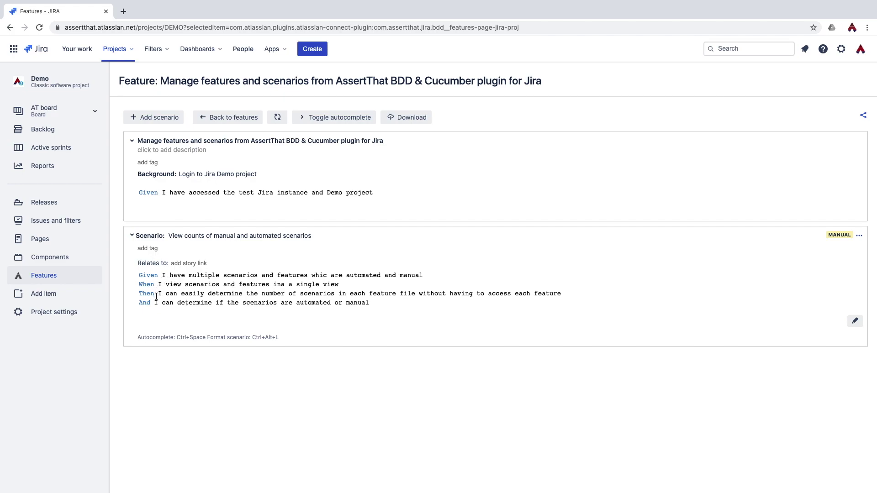
left_click(377, 300)
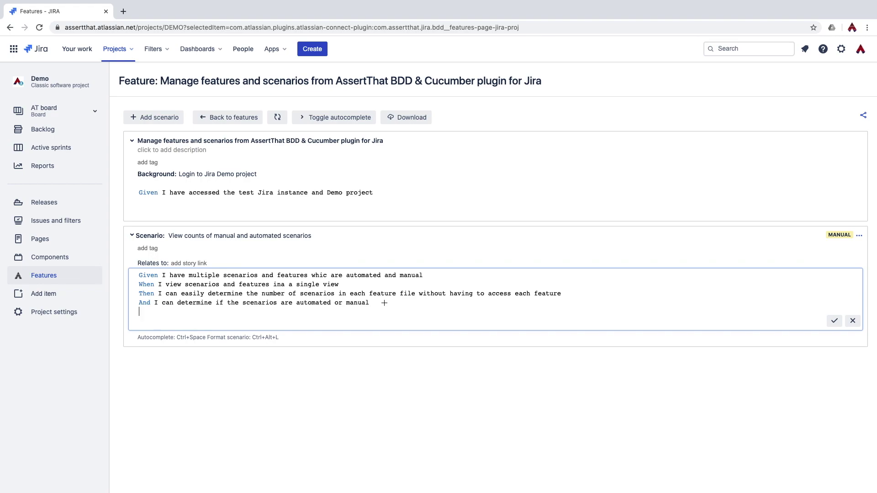
Auto-format the scenario with Ctrl+Alt+L, save it, and leave its badge set to MANUAL.
key("ctrl+alt+l")
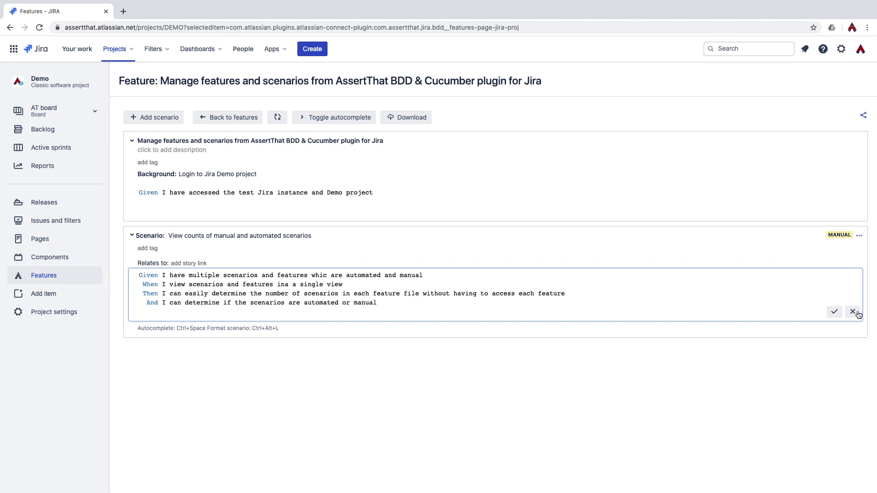
left_click(834, 313)
left_click(842, 239)
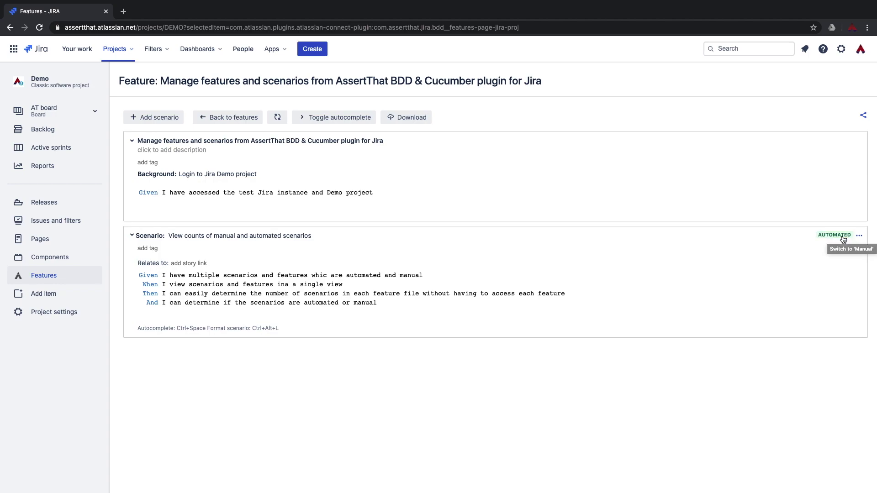
left_click(842, 239)
left_click(842, 238)
left_click(842, 235)
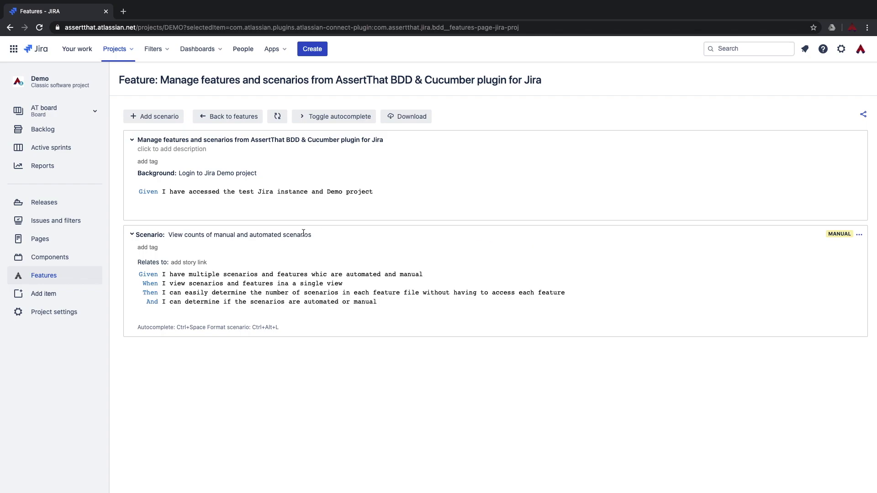
Link the scenario to stories DEMO-9 and DEMO-14, then go to DEMO-9.
left_click(205, 261)
type("DEMO-14")
key("BackSpace")
key("BackSpace")
type("9")
key("Return")
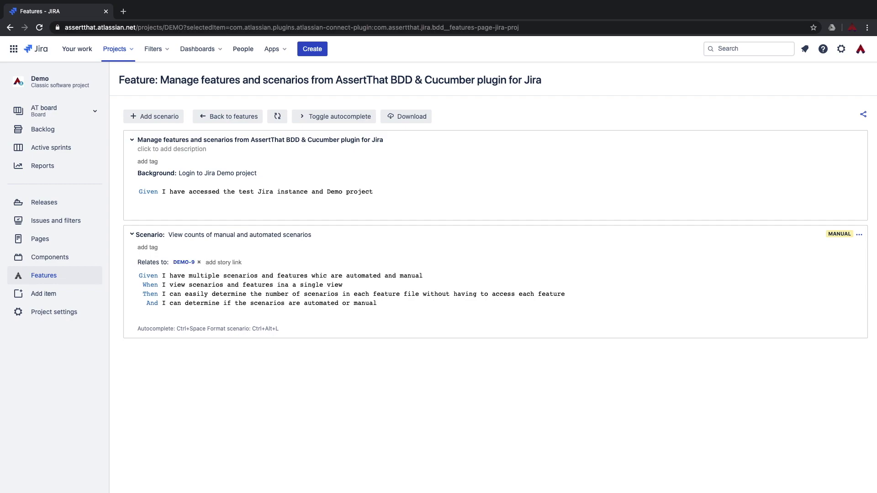
type("DEMO-14")
key("Return")
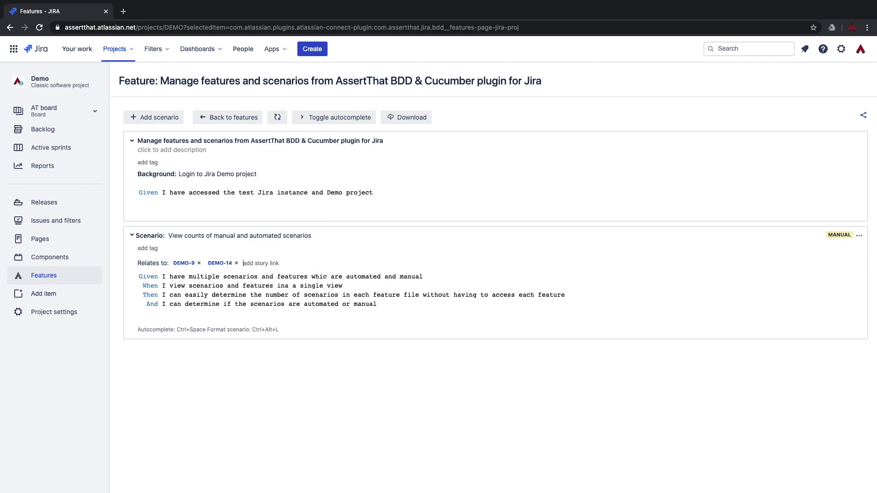
mouse_move(206, 287)
left_click(221, 264)
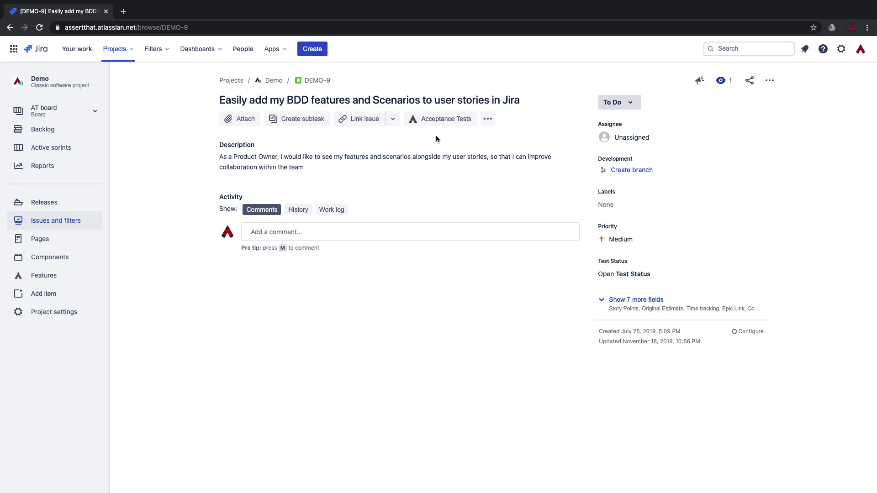
Show DEMO-9's Acceptance Tests, listing the linked manual scenario with its four steps.
left_click(438, 121)
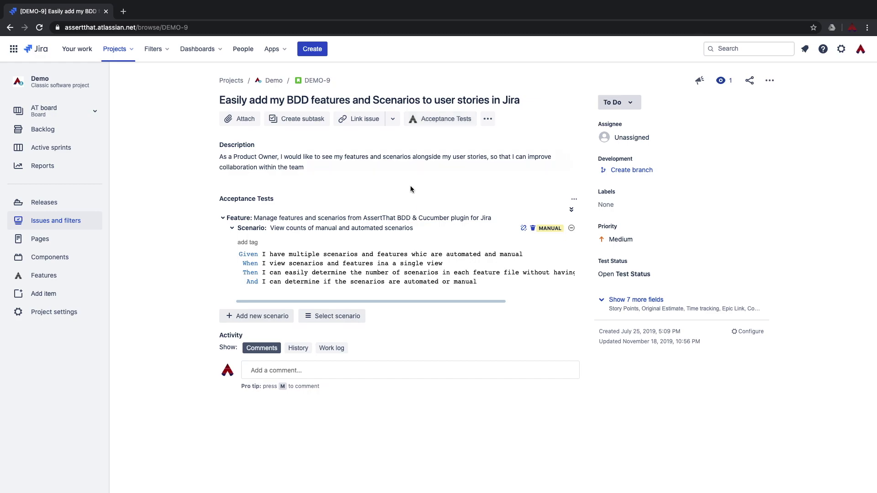
Link the team-editing and automated-or-manual scenarios from the 'Add acceptance tests…with AssertThat for Jira' feature to DEMO-9.
left_click(347, 320)
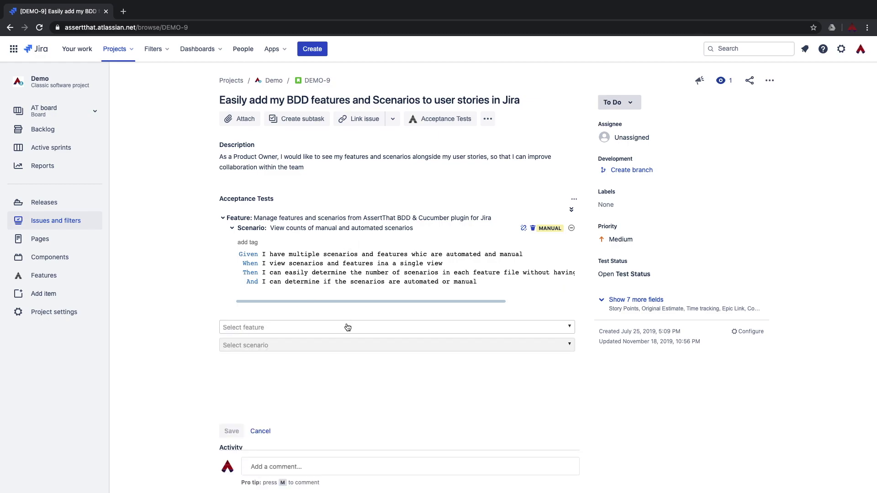
left_click(347, 327)
left_click(327, 364)
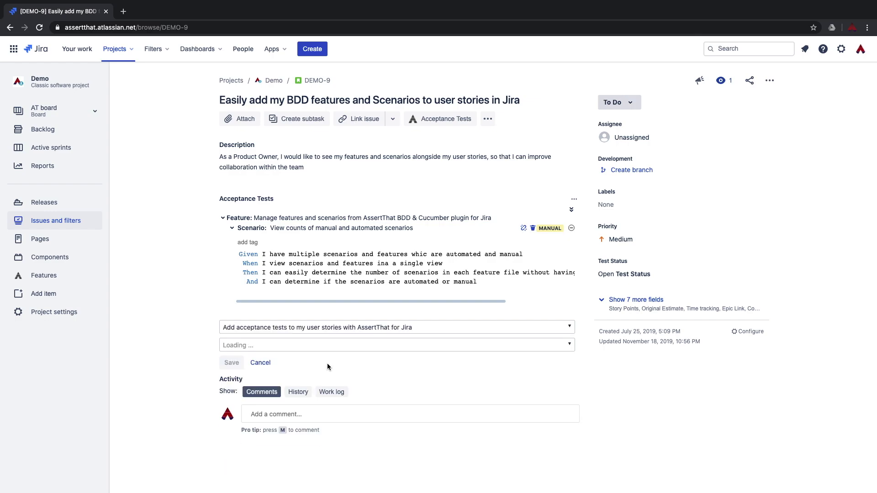
left_click(255, 350)
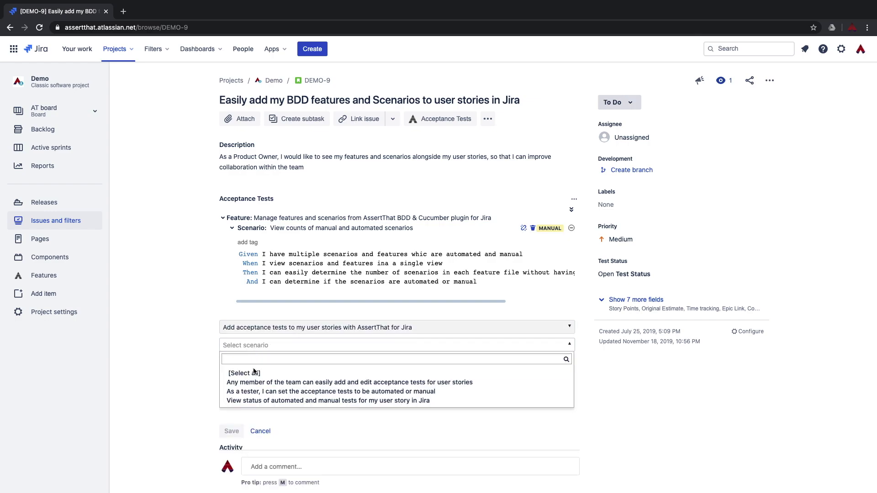
left_click(257, 383)
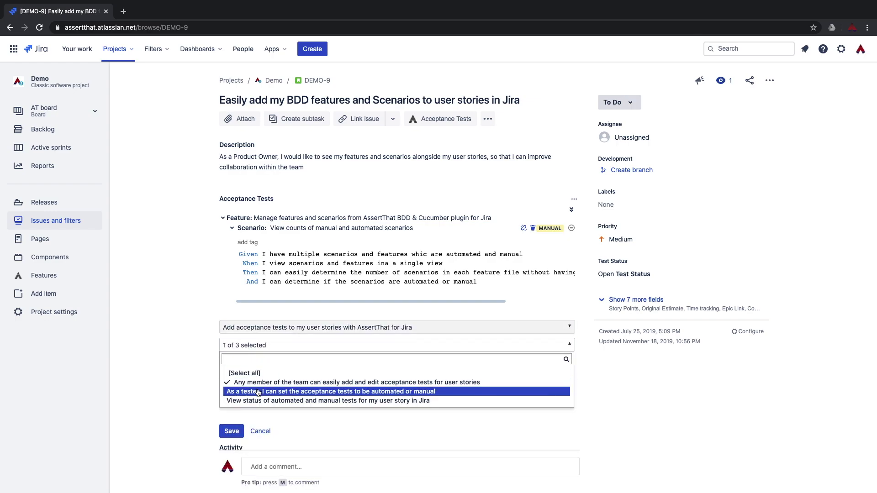
left_click(258, 392)
left_click(240, 435)
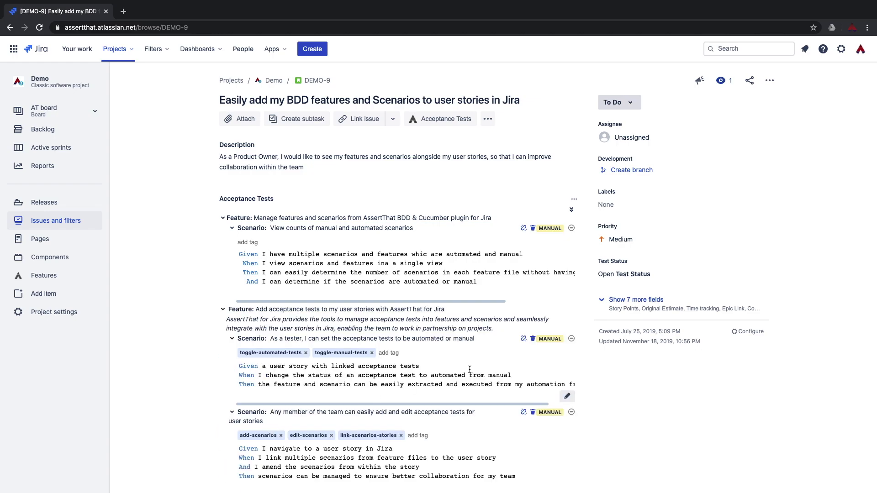
scroll(469, 369, "down", 5)
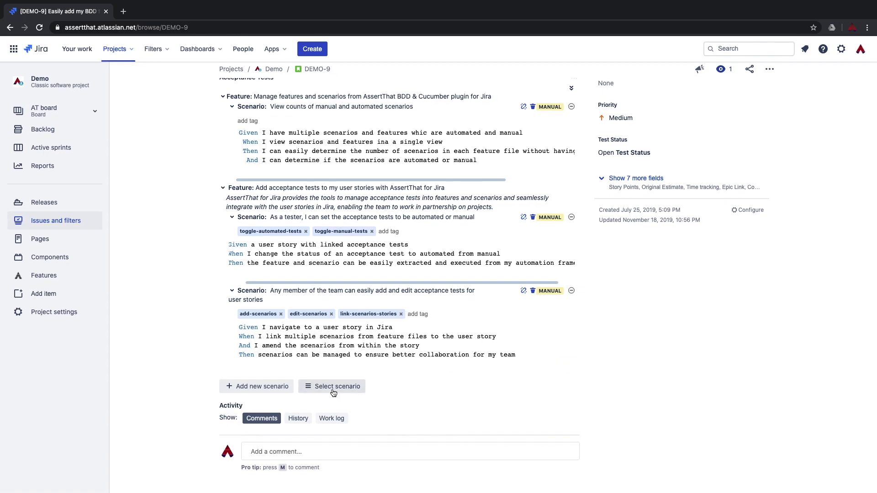
left_click(331, 385)
scroll(333, 351, "down", 4)
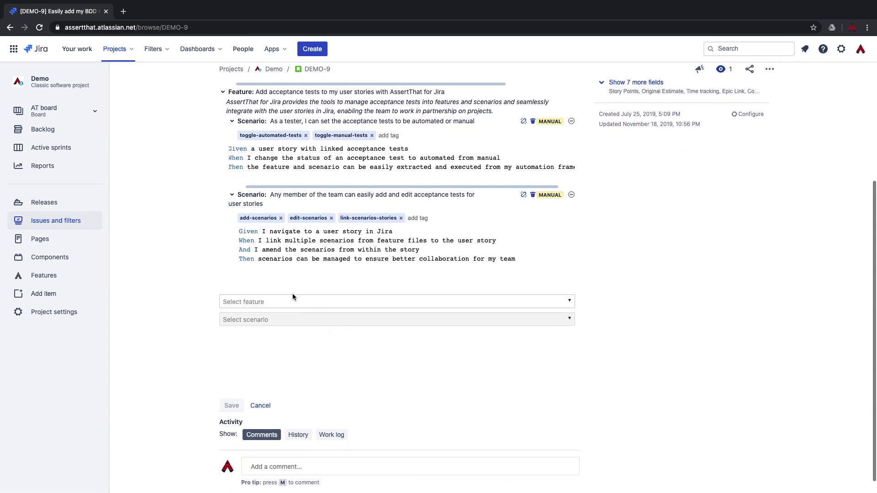
left_click(292, 301)
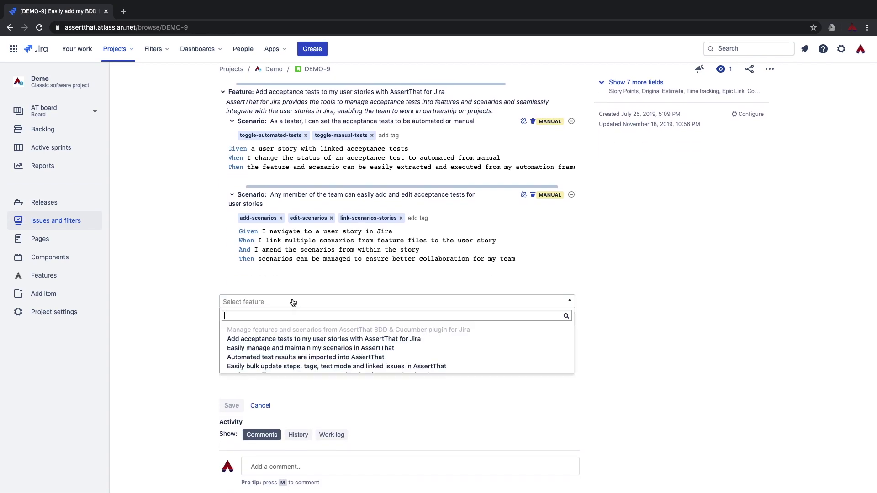
left_click(280, 339)
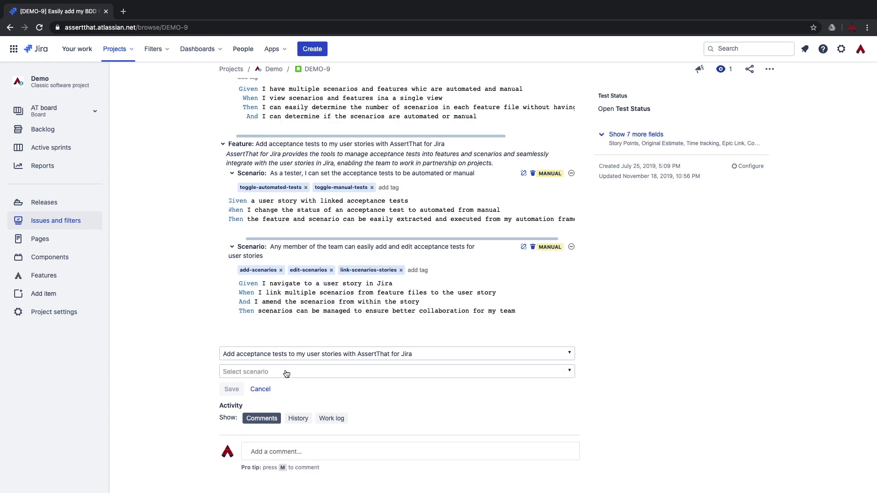
left_click(283, 371)
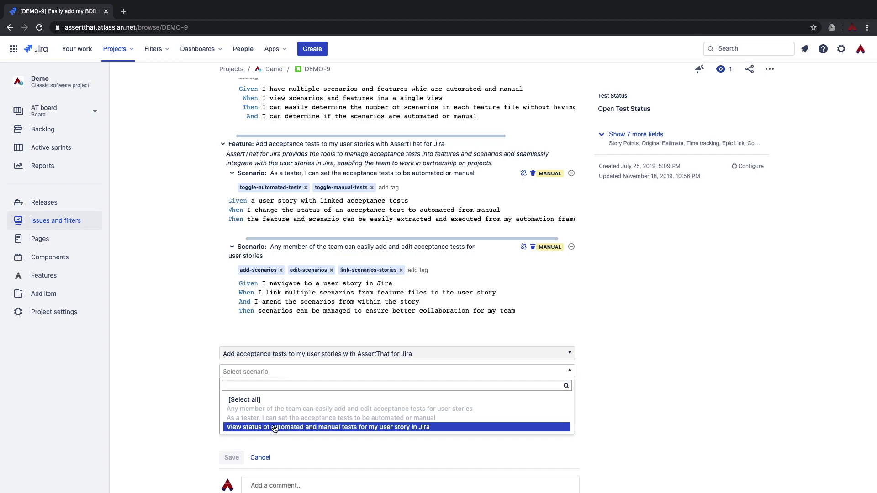
left_click(260, 458)
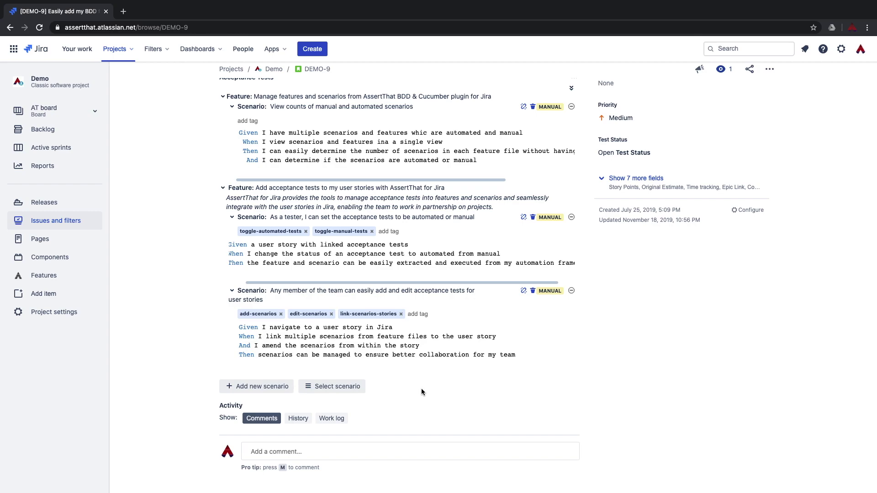
Start a new scenario named 'new scenarios' under the Manage features feature.
left_click(272, 386)
left_click(274, 348)
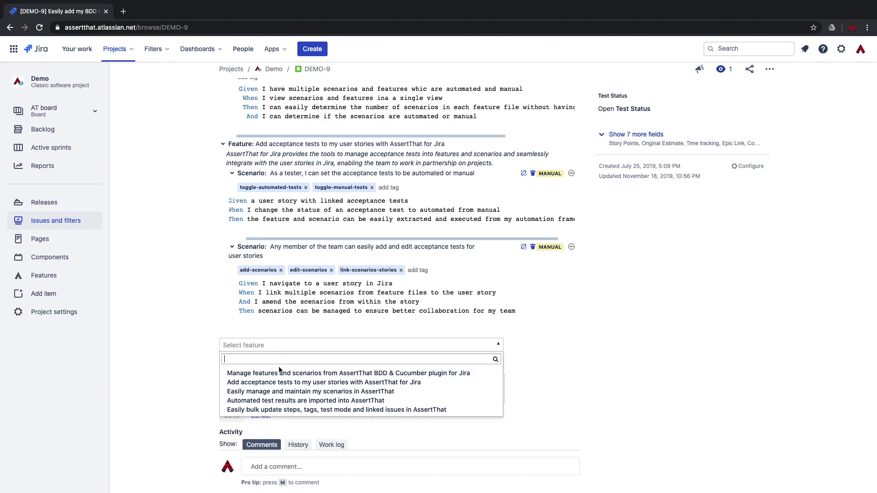
left_click(279, 373)
left_click(276, 363)
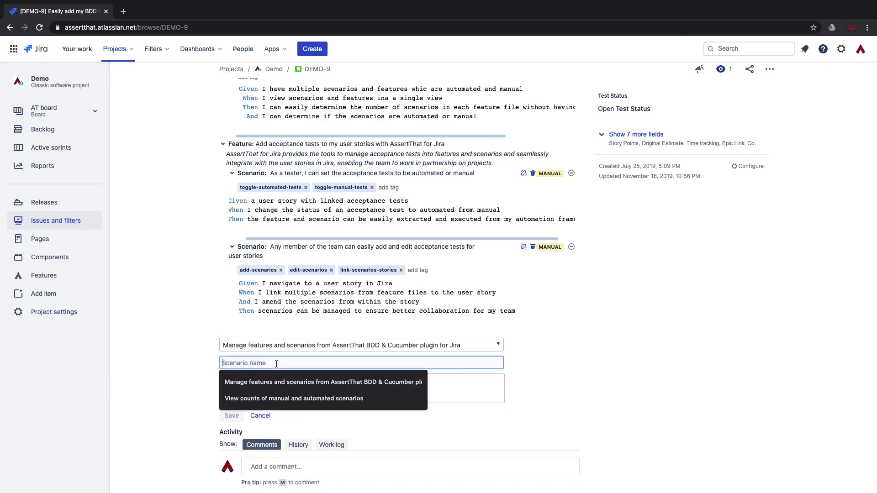
type("ne")
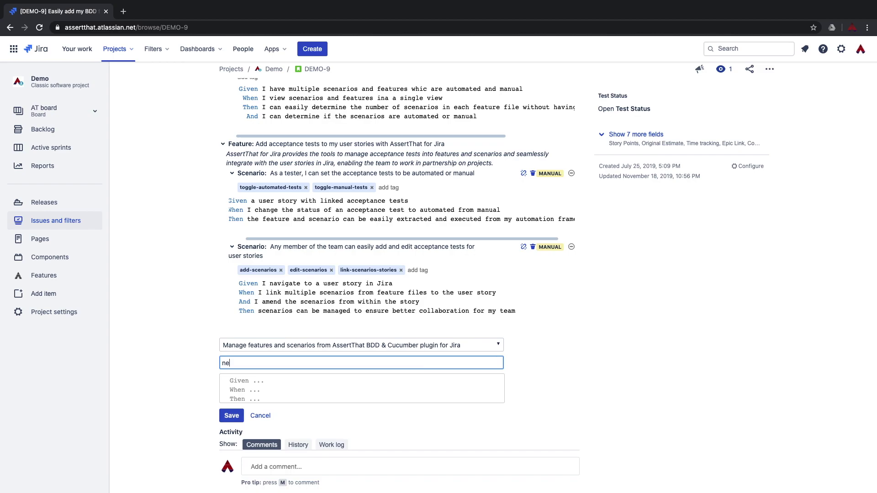
type("w scenai")
type("ios")
Add a Given step for assigning tests and a When step for resolution status, then save.
key("Tab")
type("Given ")
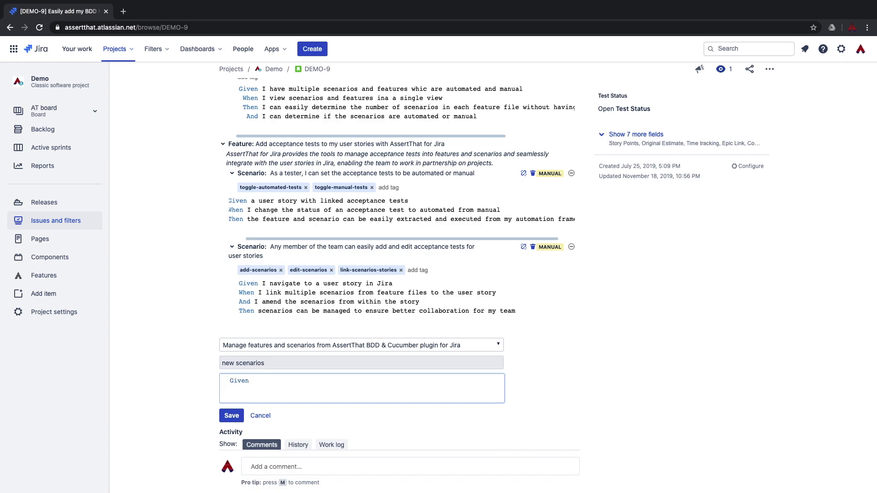
type("test")
key("Return")
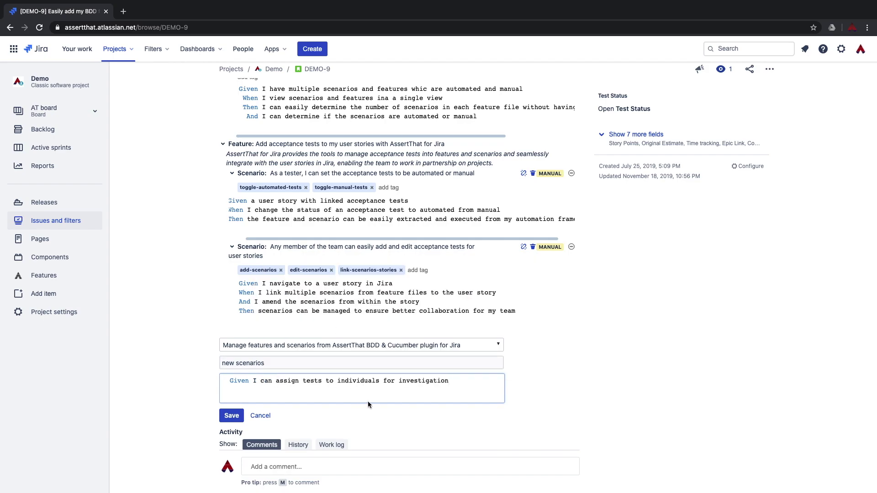
key("Return")
type("When ")
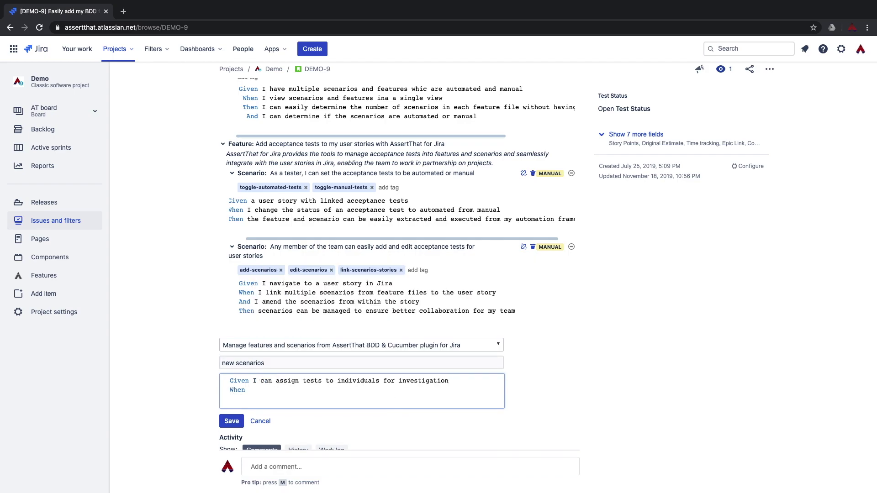
type("test")
key("Down")
key("Down")
key("Down")
key("Down")
key("Down")
key("Down")
key("Down")
key("Down")
key("Down")
key("Down")
key("Down")
key("Down")
key("Down")
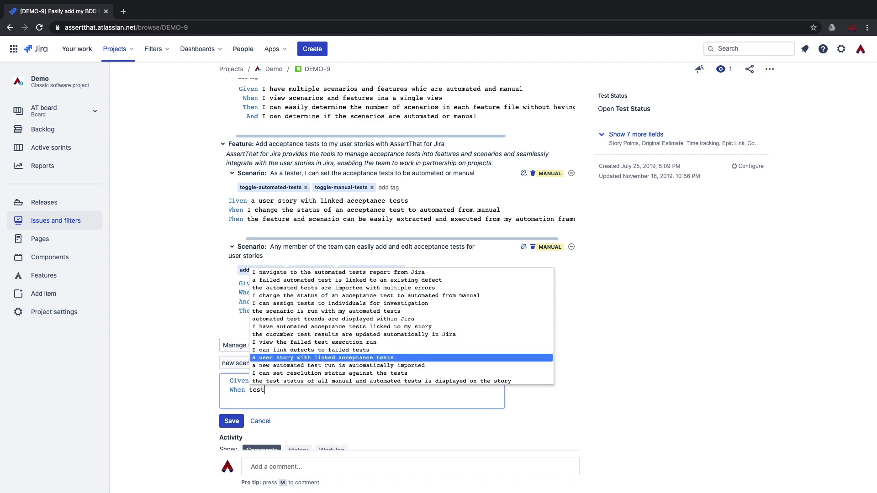
key("Return")
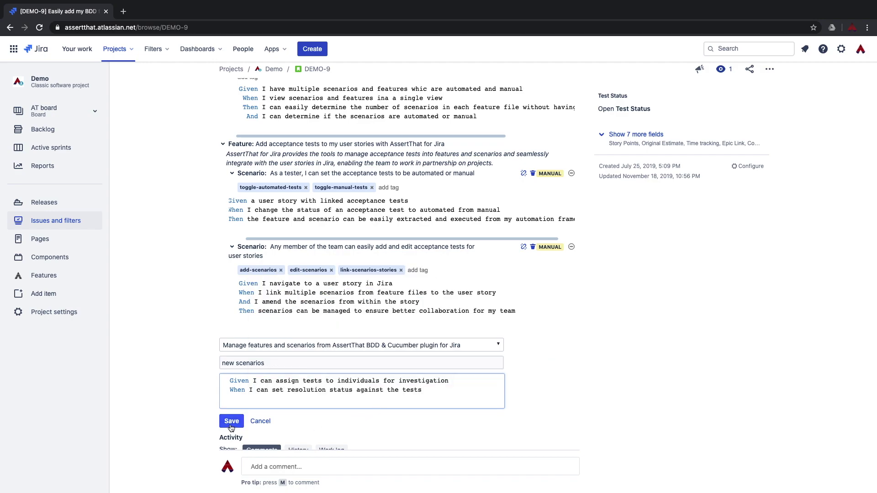
left_click(232, 420)
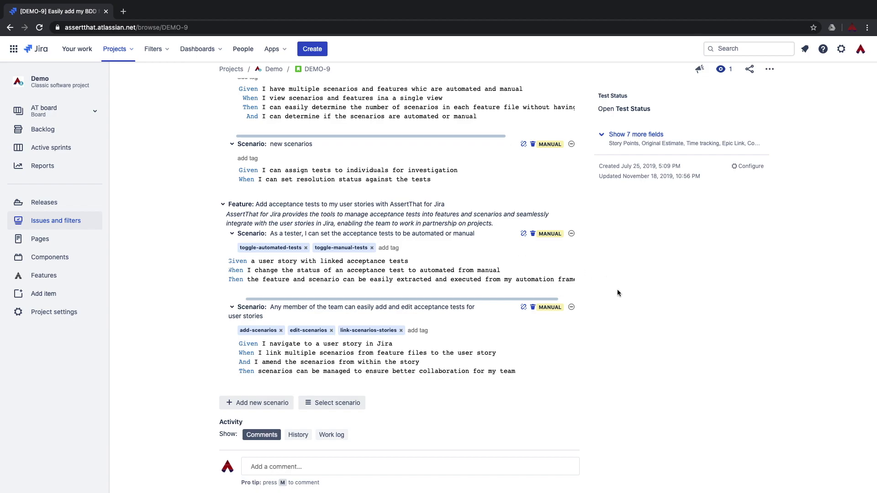
scroll(616, 298, "down", 1)
scroll(616, 298, "up", 5)
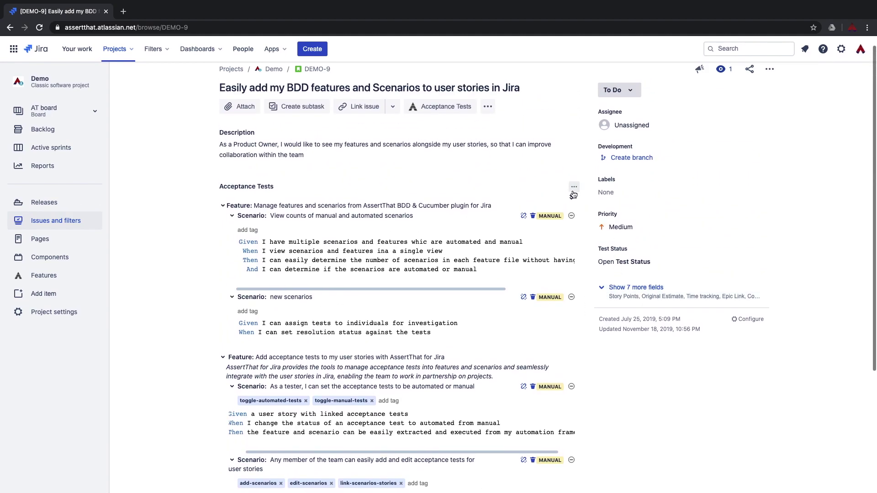
left_click(571, 199)
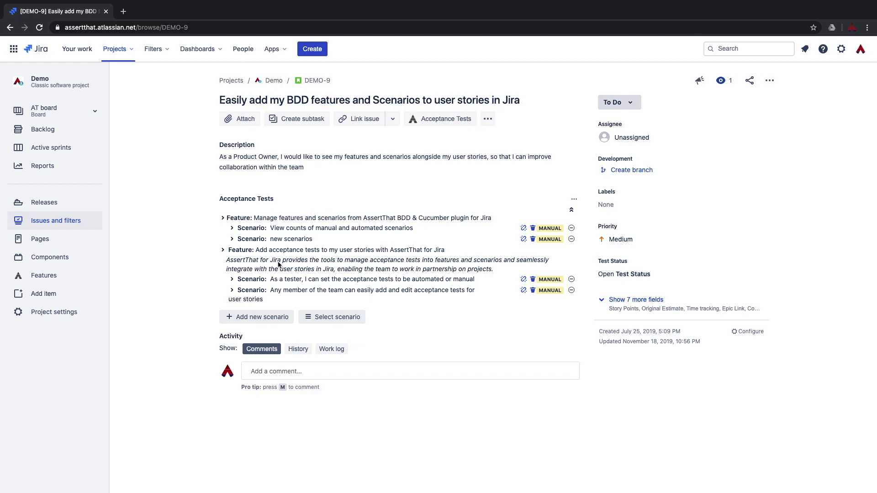
left_click(571, 210)
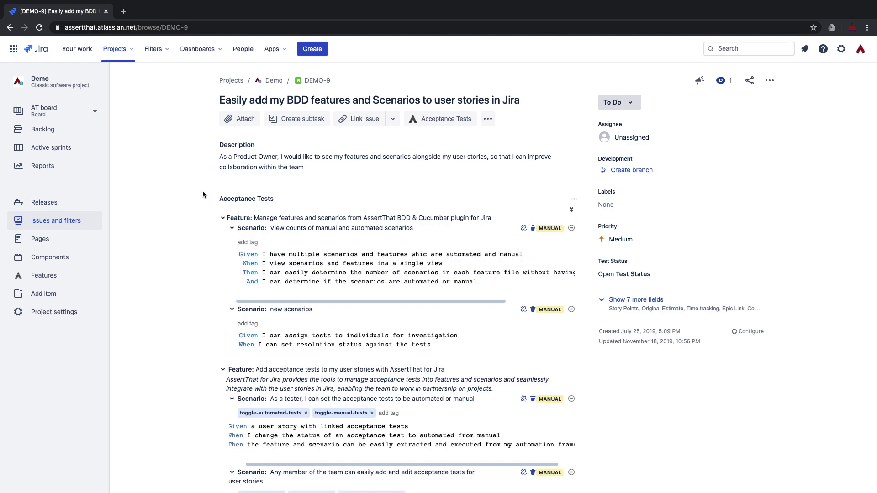
left_click(232, 228)
left_click(232, 240)
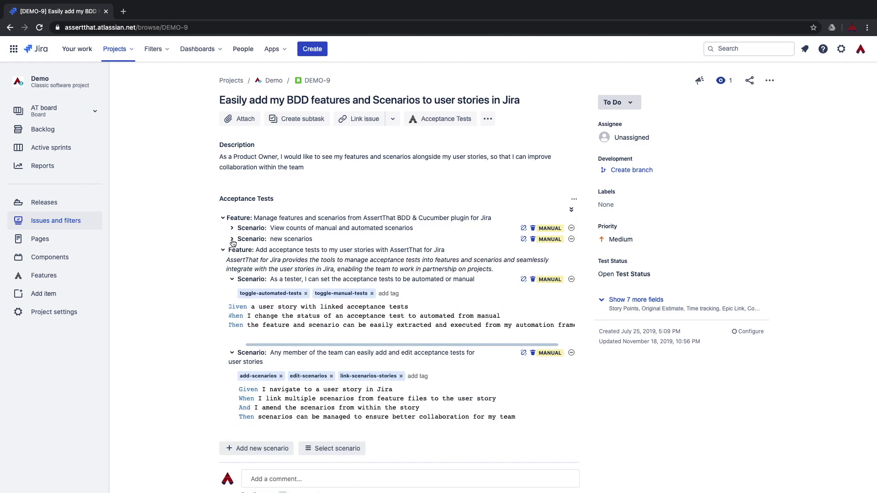
left_click(232, 280)
left_click(232, 291)
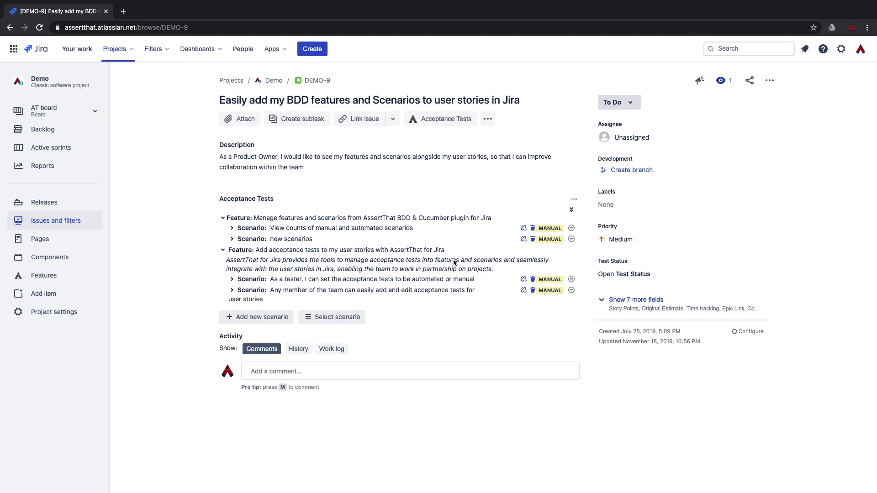
left_click(571, 210)
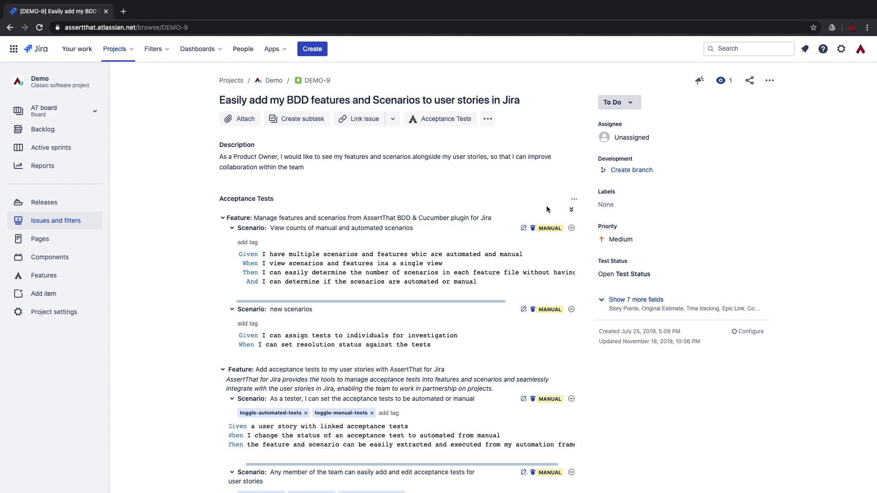
Unlink the team-member editing scenario from DEMO-9, keeping the automated-or-manual scenario after cancelling its deletion.
scroll(546, 209, "down", 4)
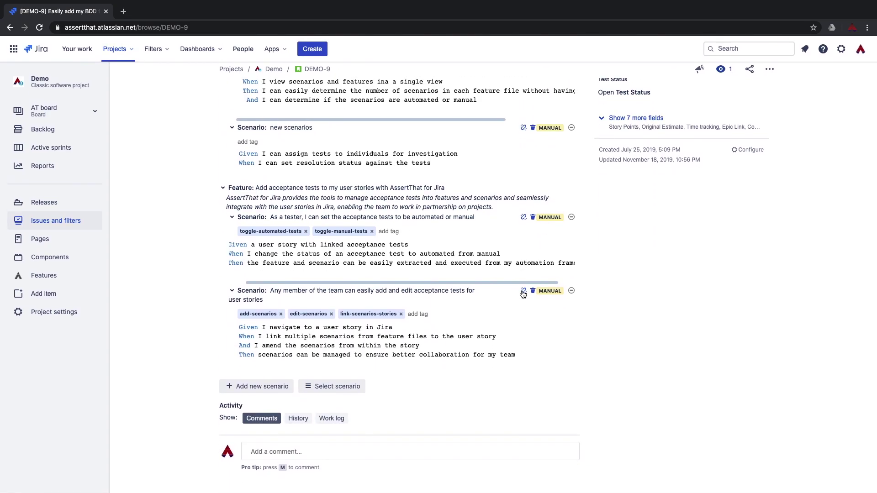
left_click(523, 291)
left_click(398, 297)
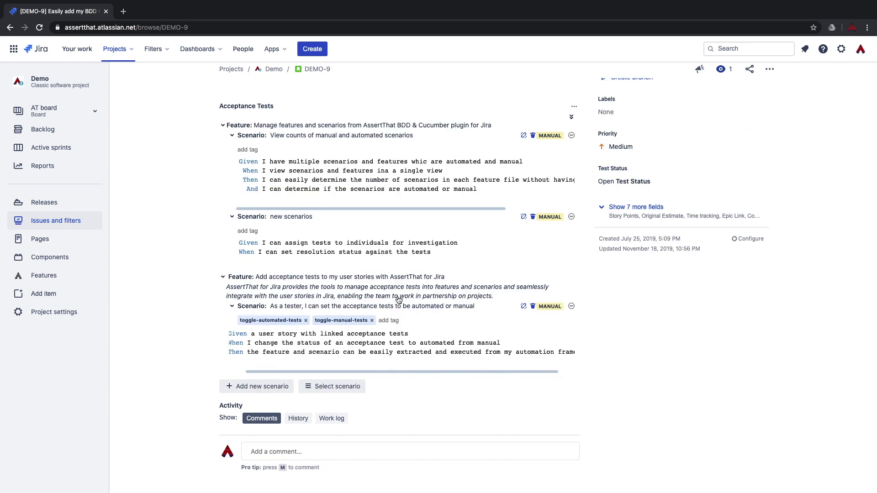
left_click(534, 308)
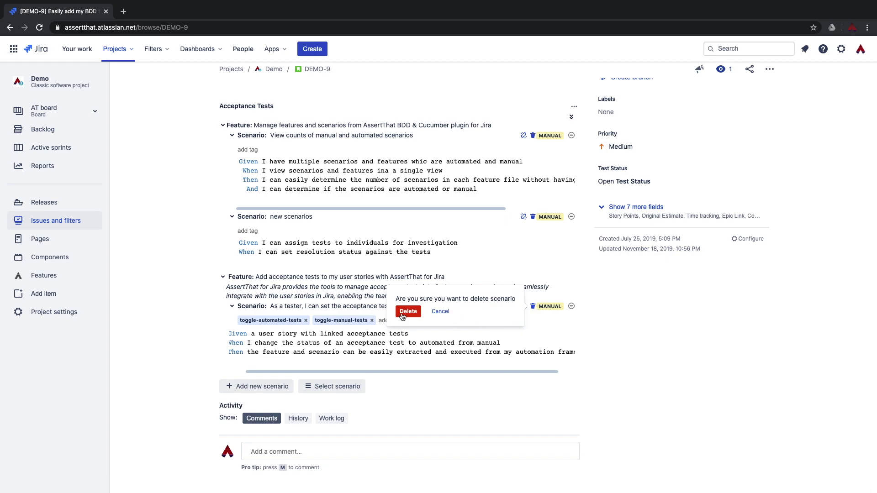
left_click(440, 311)
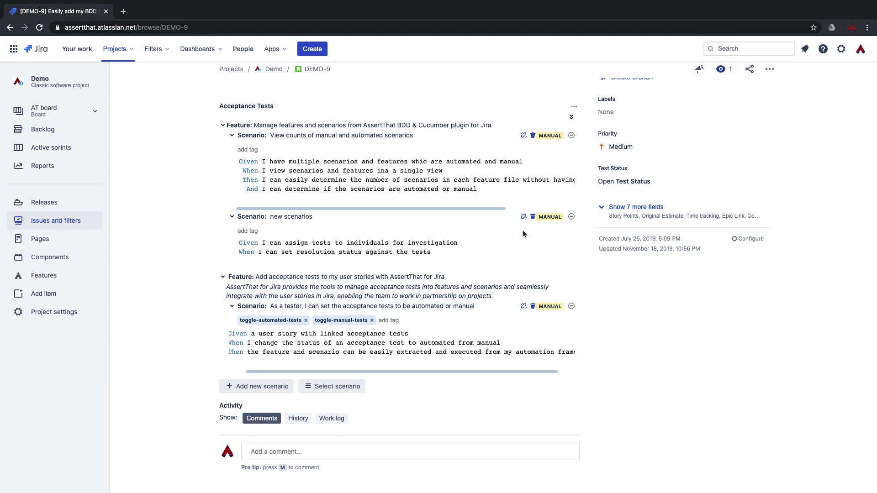
Mark the automated-or-manual scenario as passed and 'new scenarios' as failed.
left_click(571, 307)
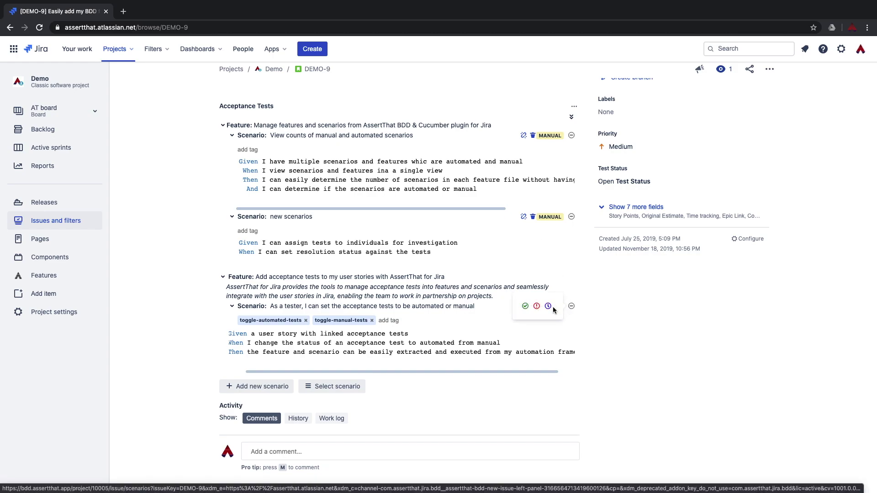
left_click(524, 307)
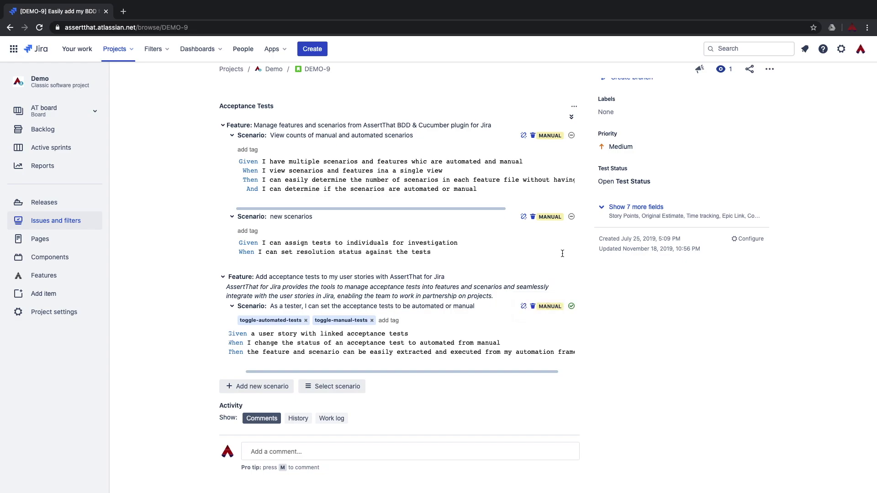
left_click(570, 216)
left_click(540, 217)
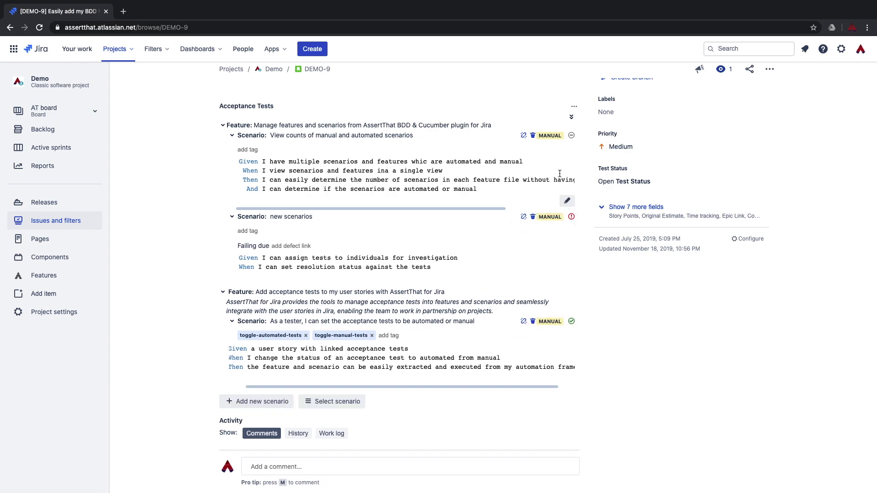
Set the first scenario to in progress and display the Test Status chart.
left_click(571, 135)
left_click(537, 138)
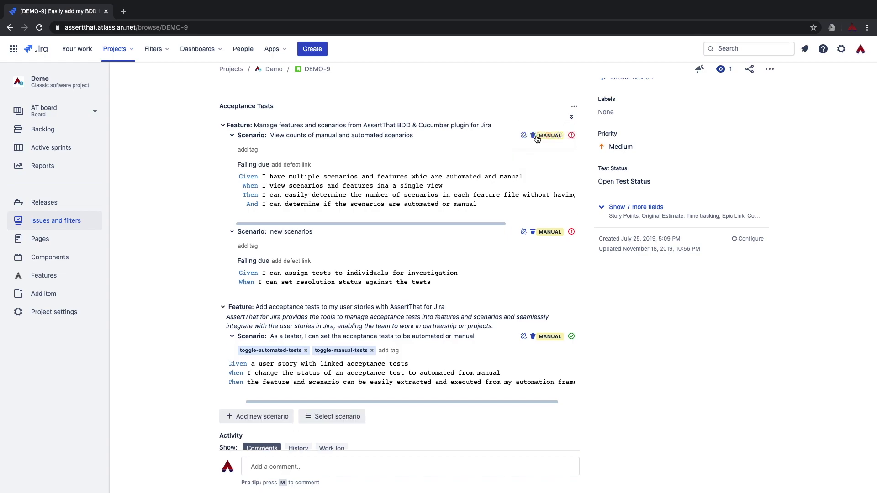
left_click(571, 135)
left_click(549, 137)
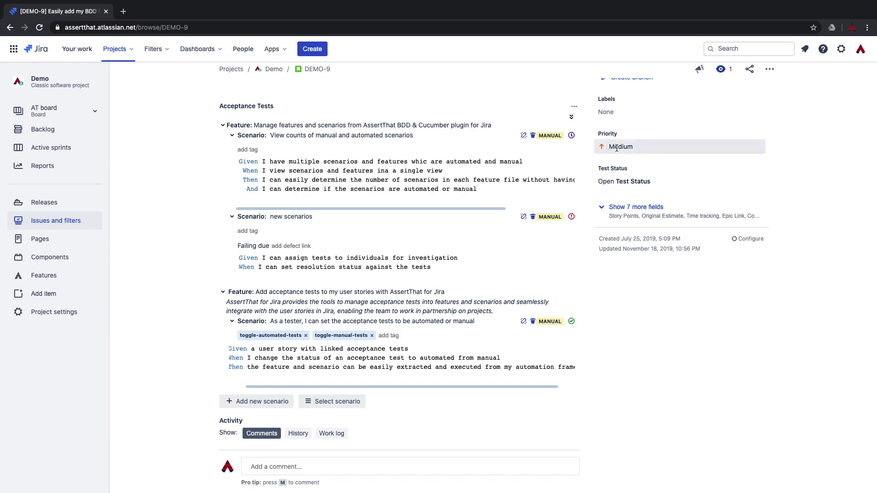
left_click(638, 180)
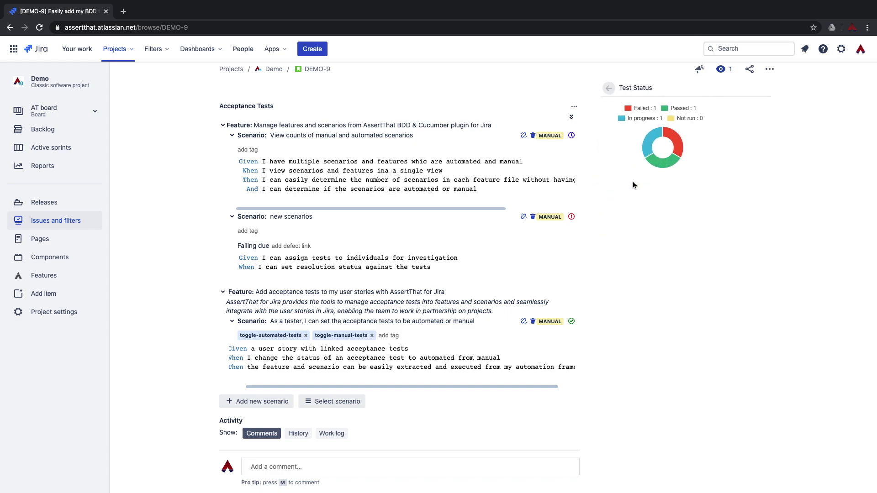